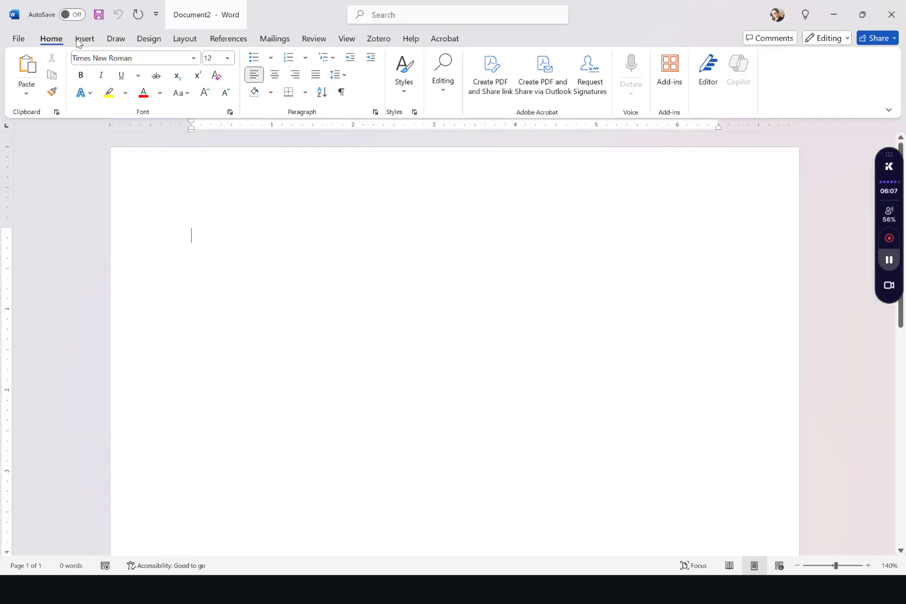
Insert an equation in the blank document with the LaTeX code \frac{a}{b} and render it as a fraction
left_click(85, 39)
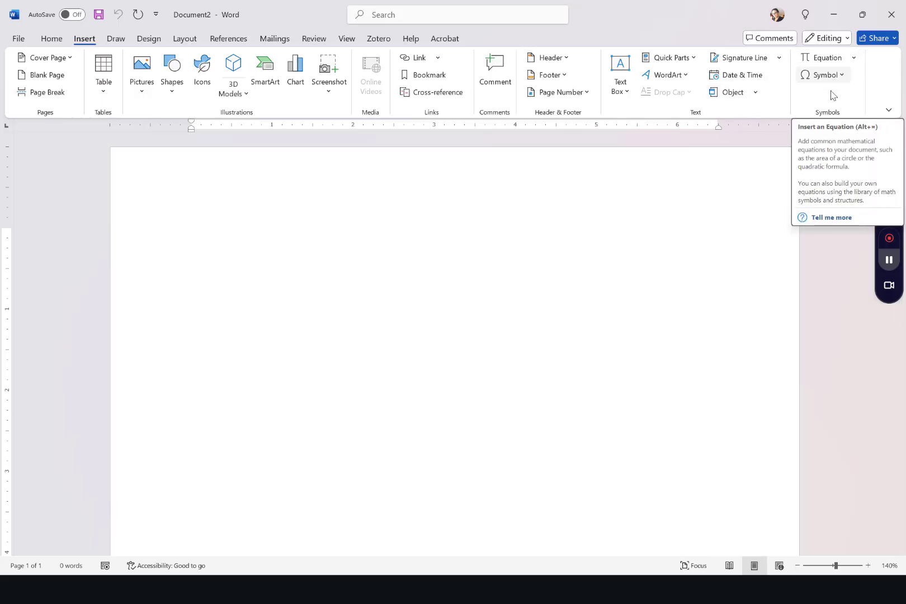
left_click(809, 61)
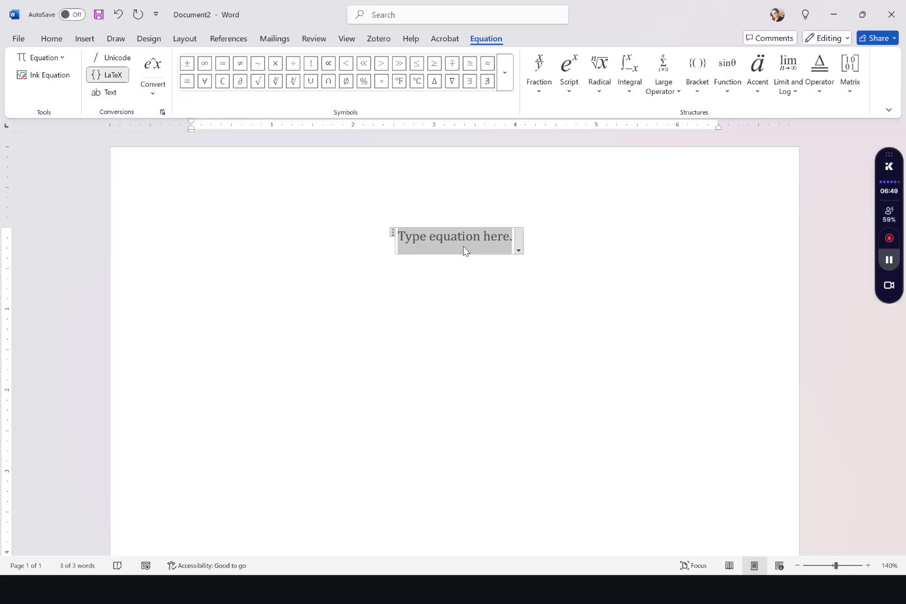
type("\\")
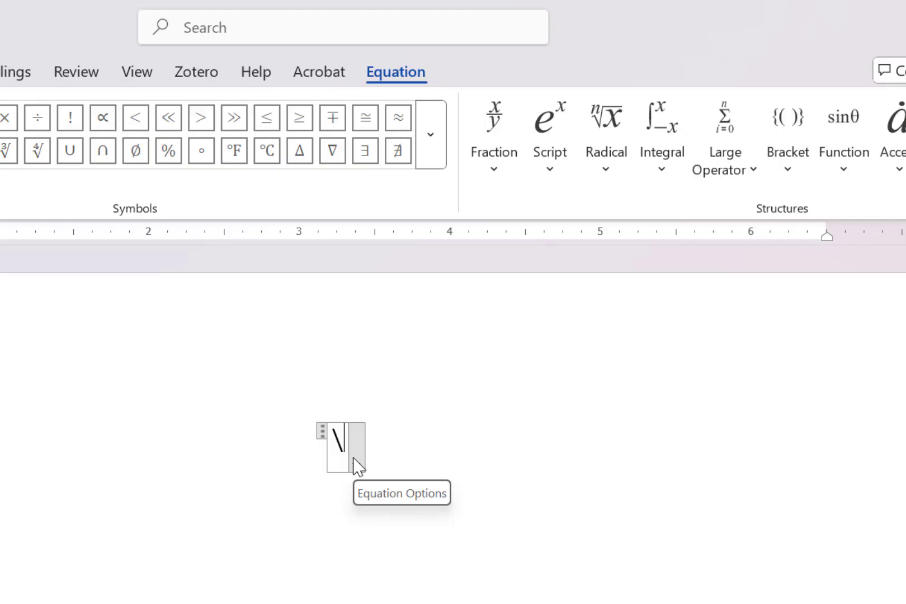
type("frac")
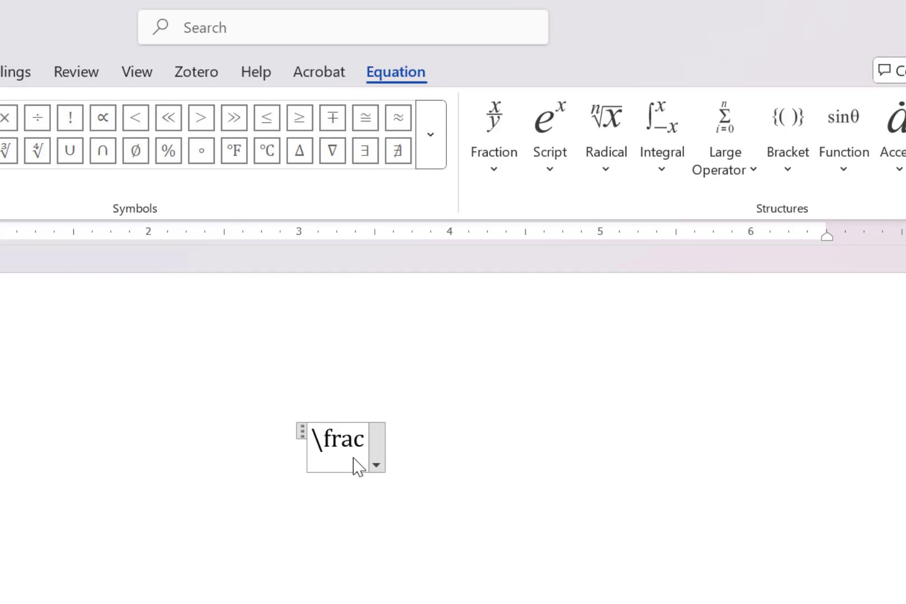
type("{")
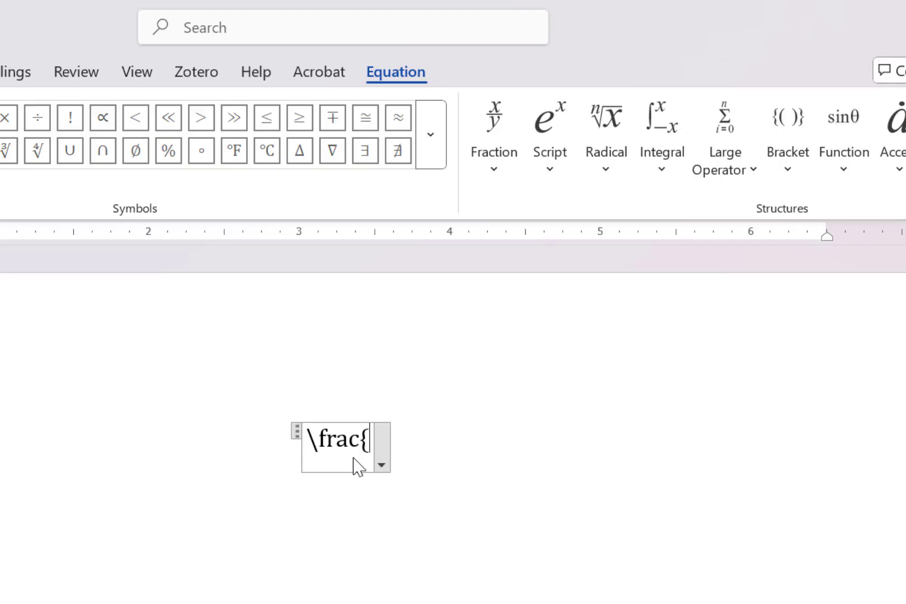
type("a")
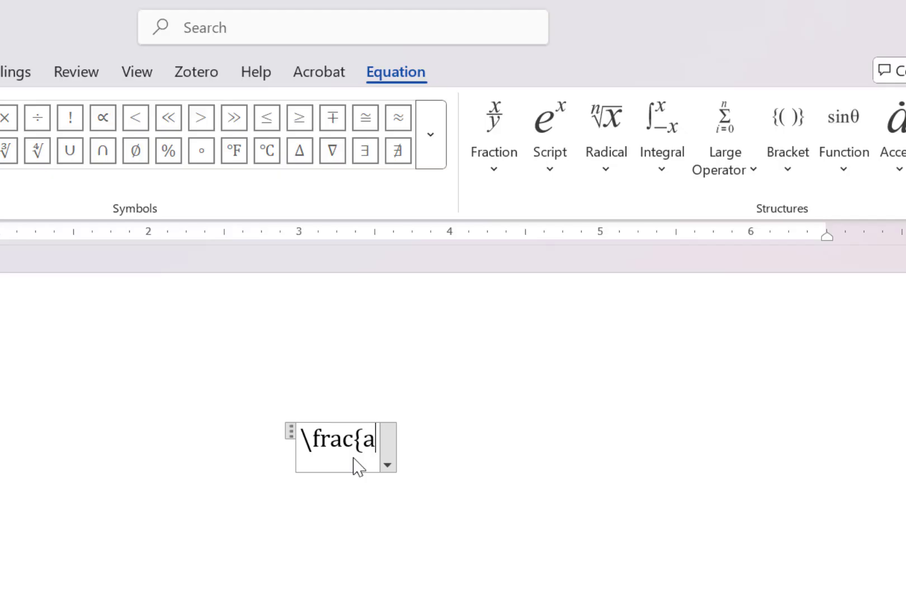
type("}")
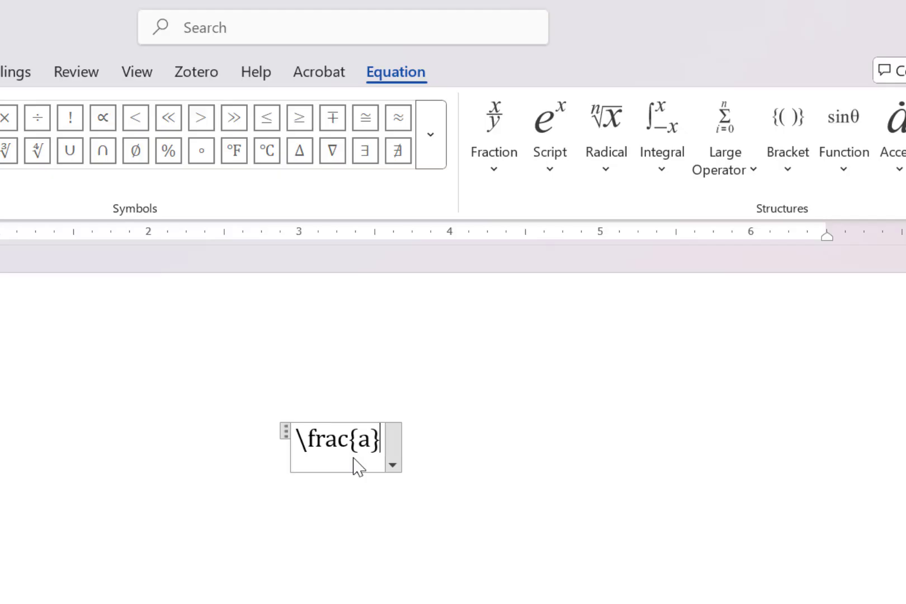
type("{")
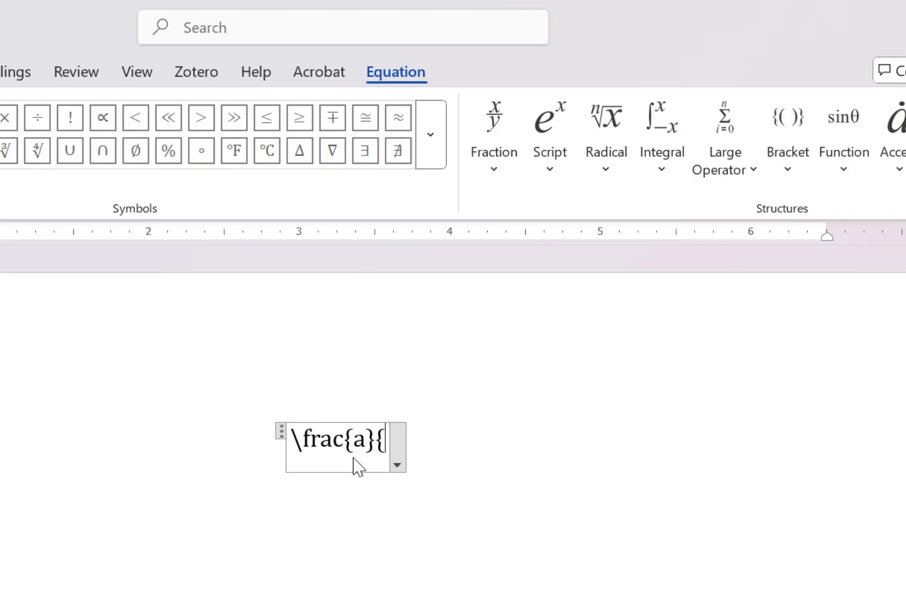
type("b}")
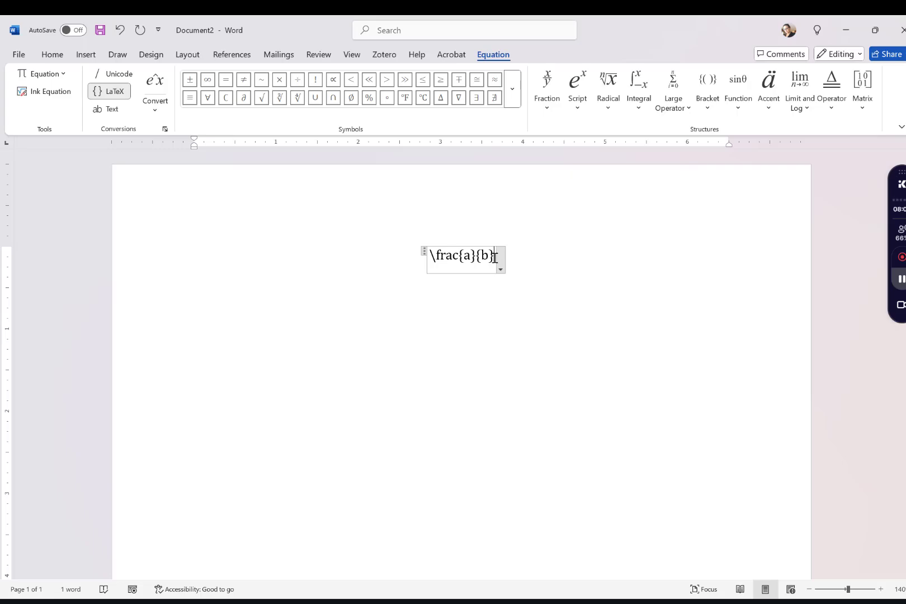
key("Return")
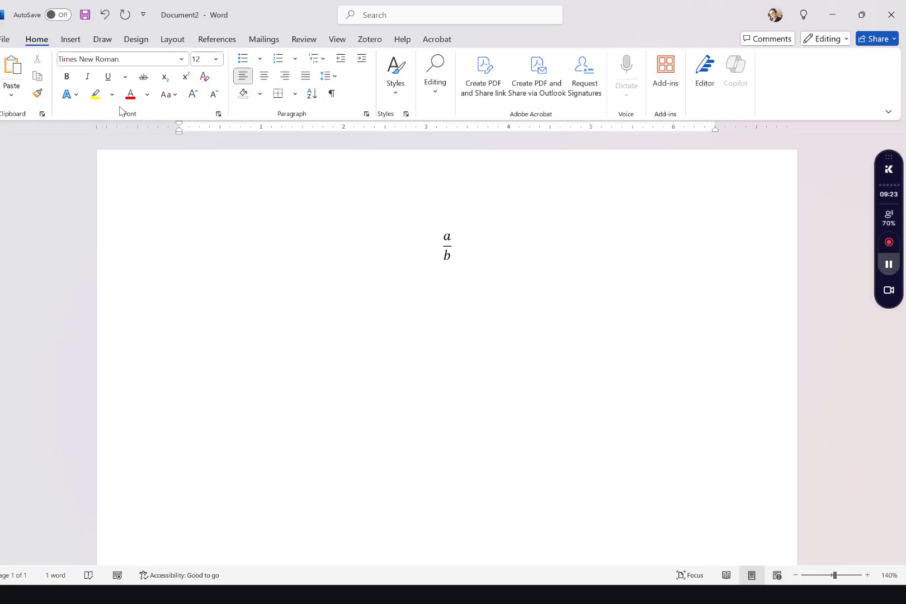
Add a new equation below the fraction with the LaTeX code x^2 and render it
key("alt+equal")
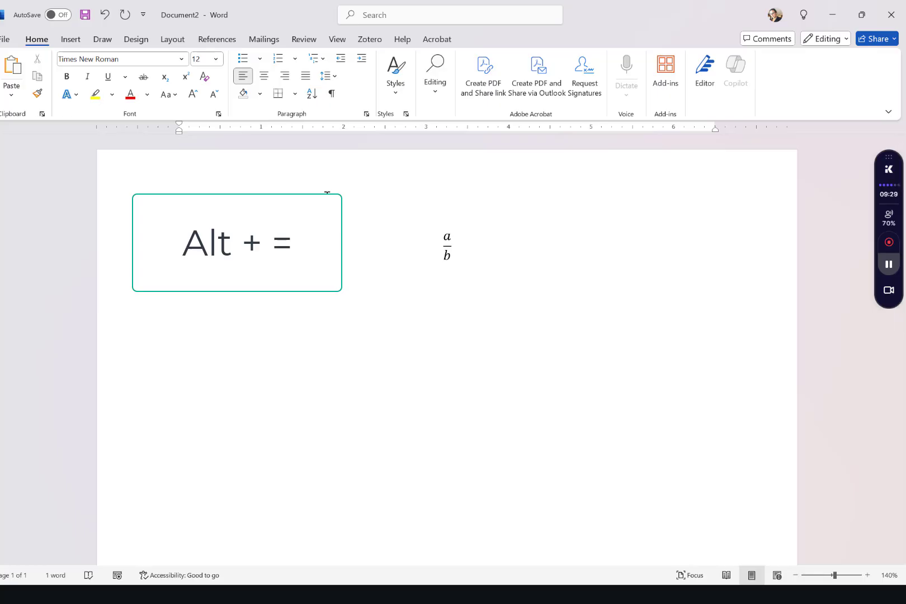
key("alt+equal")
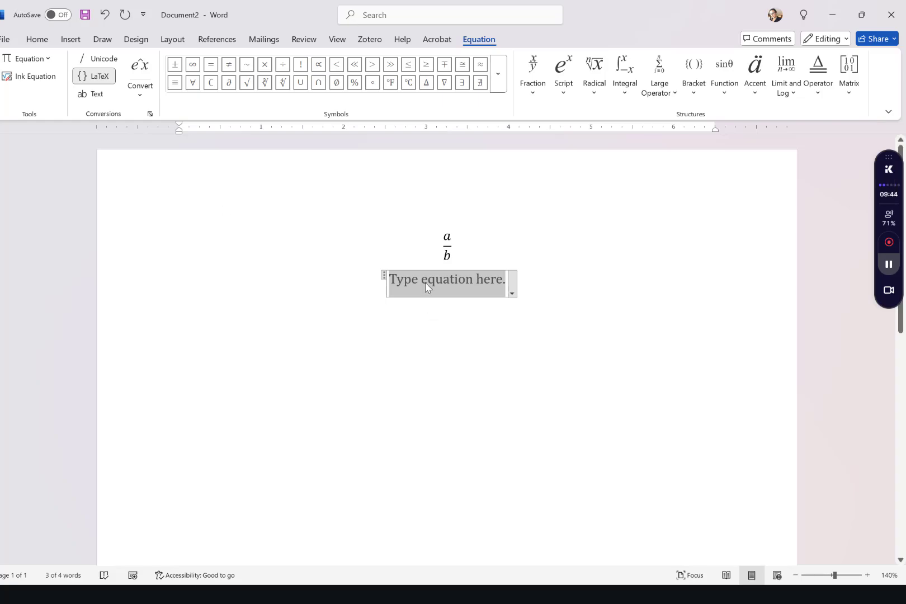
type("x^2")
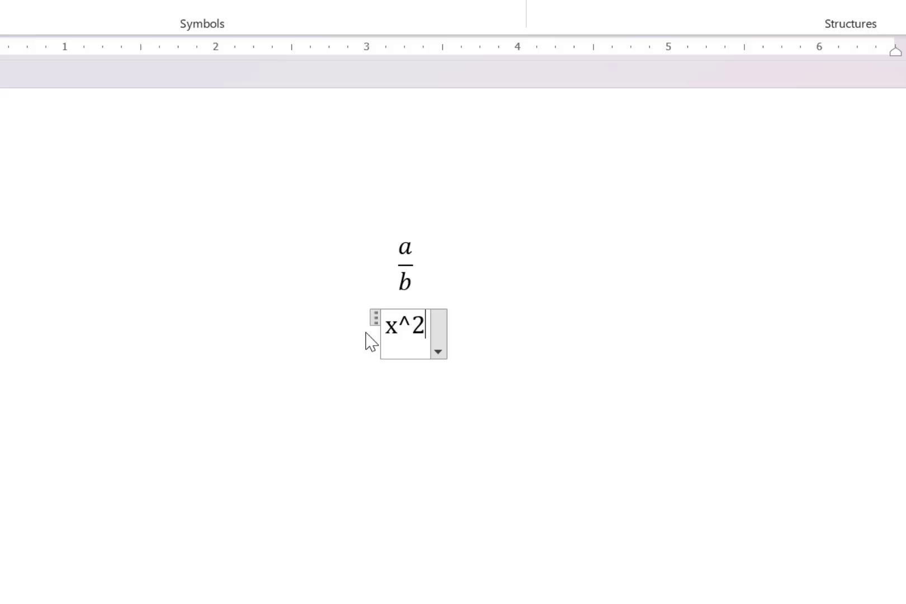
key("Return")
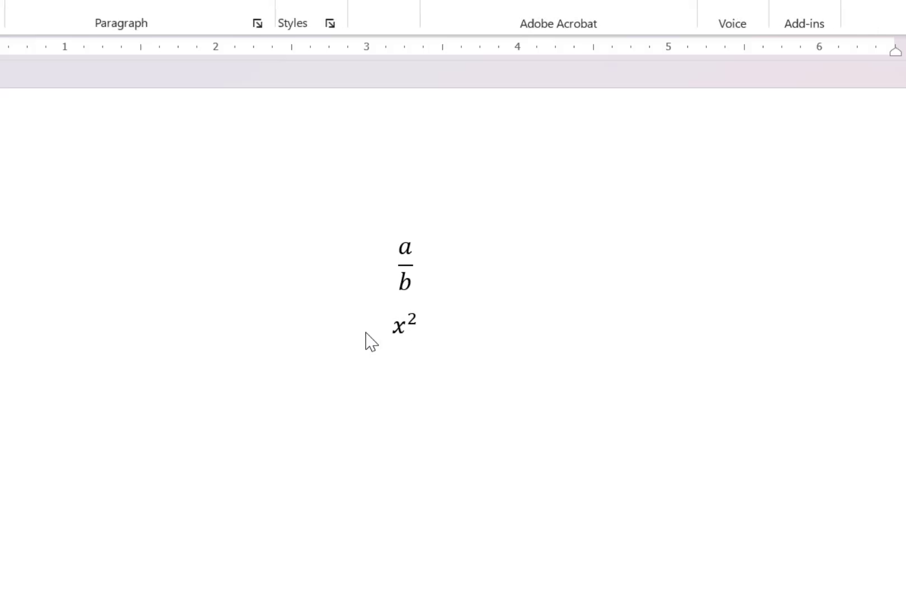
Add a new equation below the x squared line with the LaTeX code y_1 and render it
key("alt+equal")
type("y")
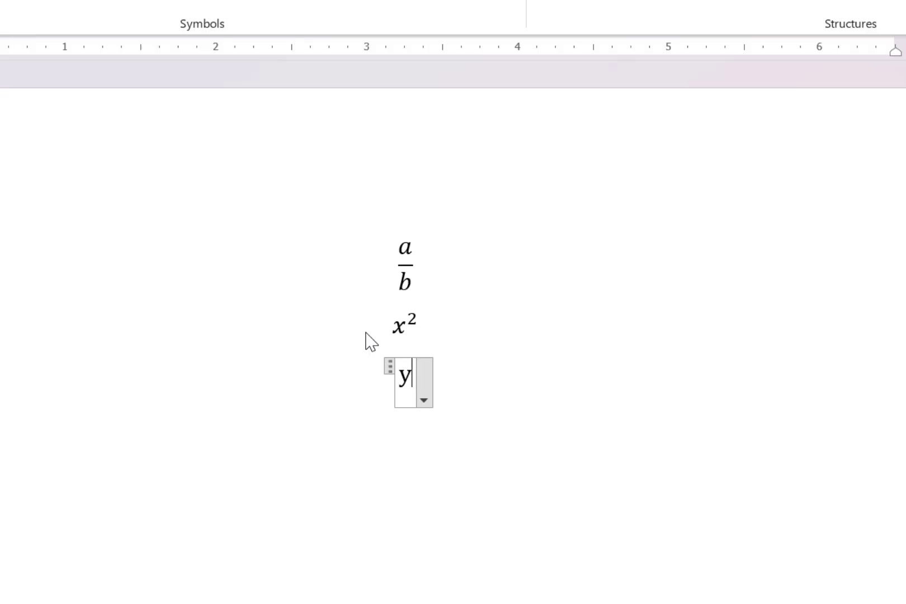
type("_1")
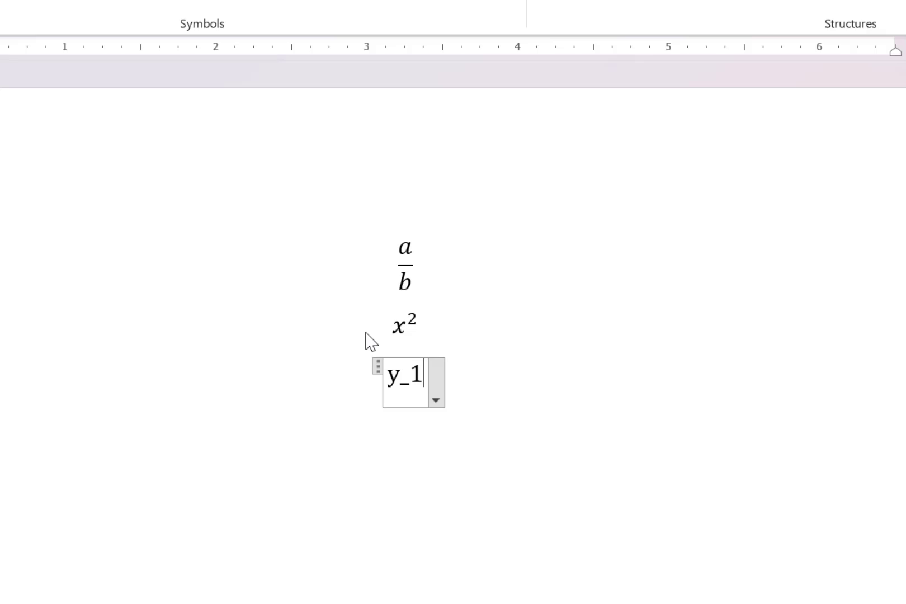
left_click(366, 334)
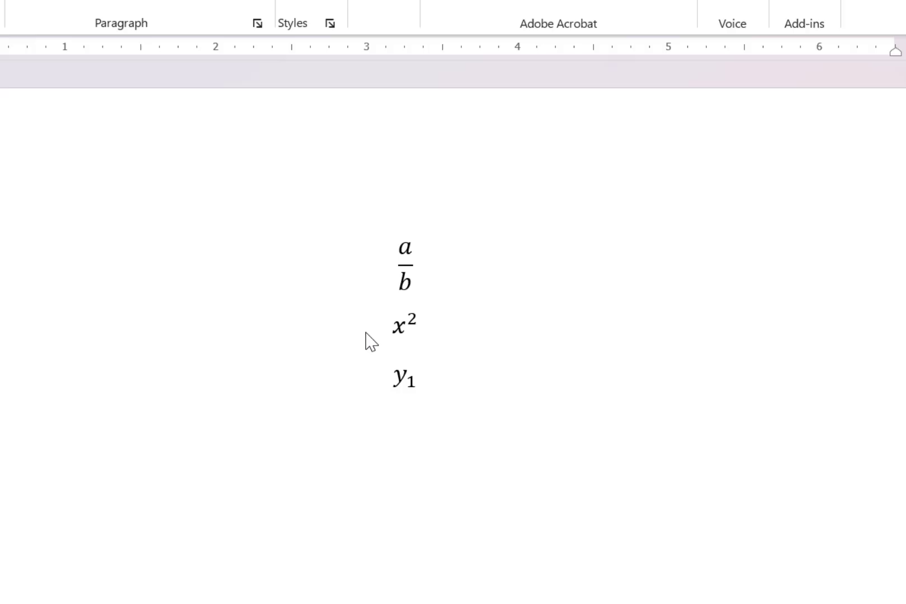
Add a new equation below the y subscript 1 line with the unbraced LaTeX code x^10 and render it
key("alt+equal")
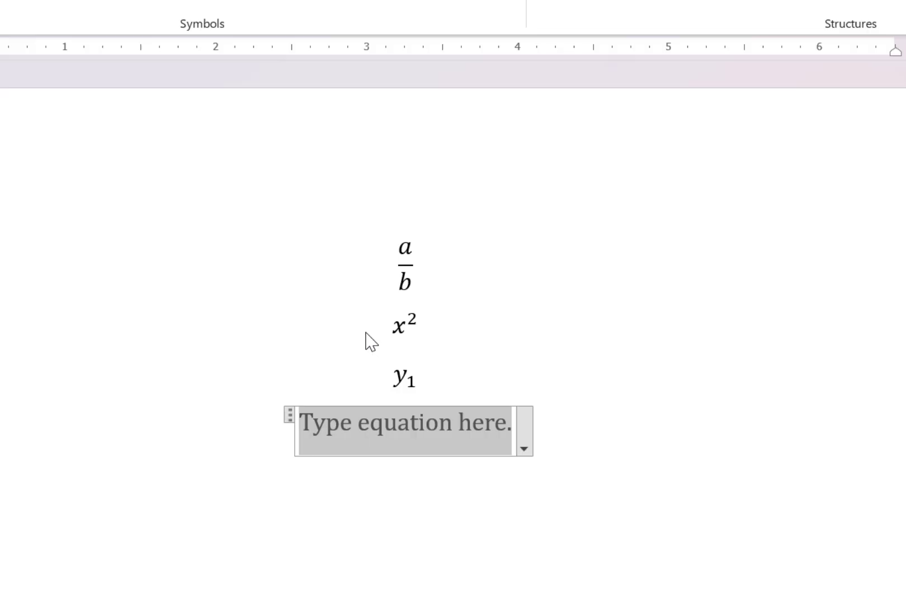
type("x")
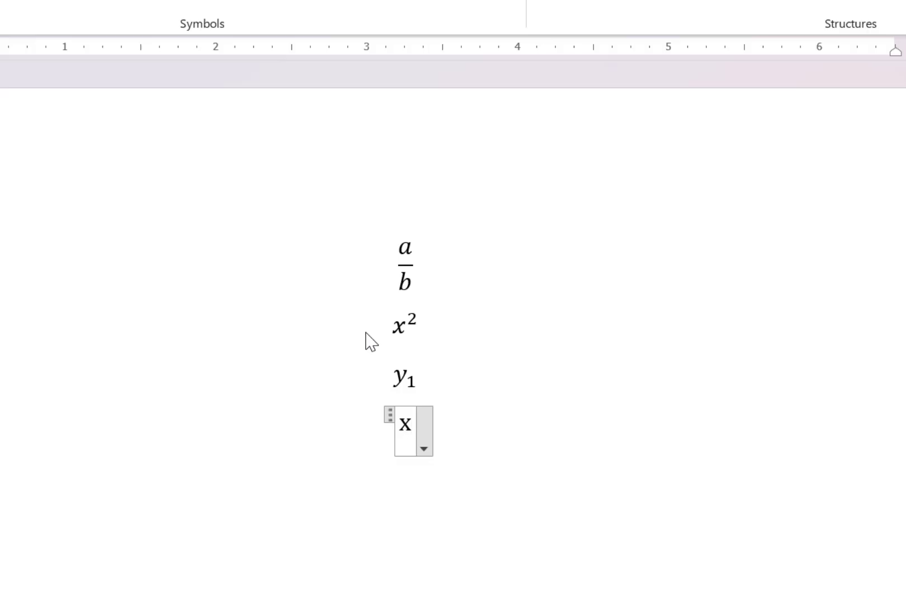
type("^10")
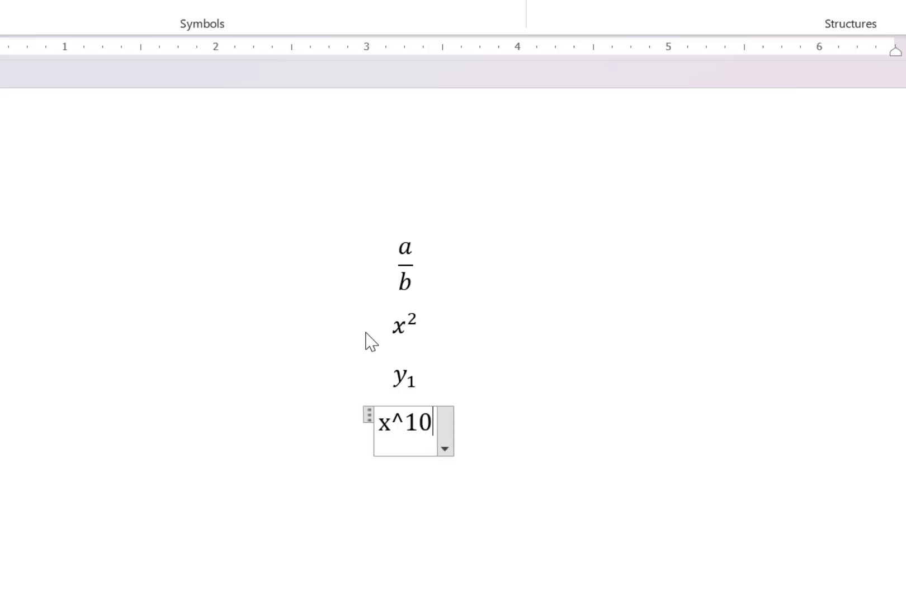
left_click(368, 341)
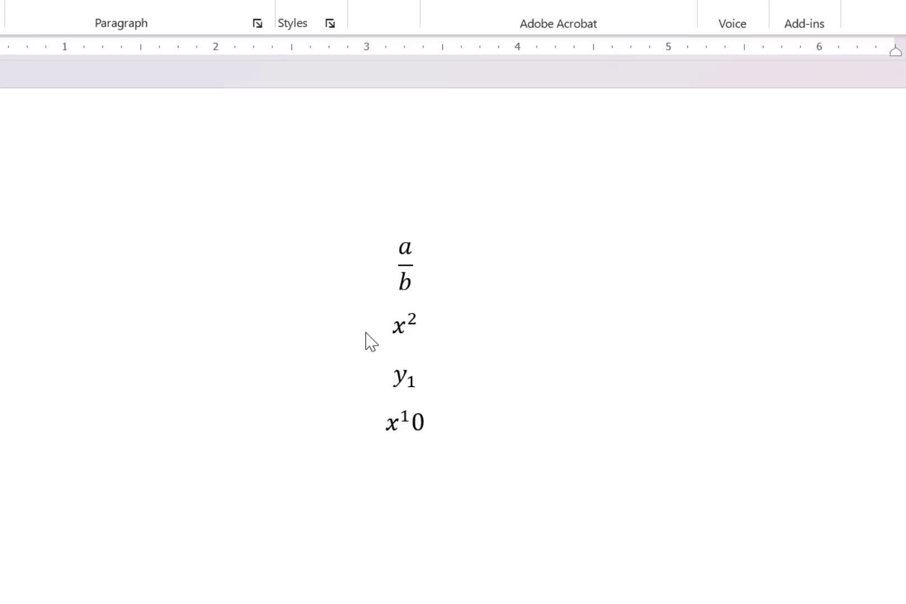
Add a new equation on the next line with the braced exponent code x^{10} and render it
key("alt+equal")
type("x")
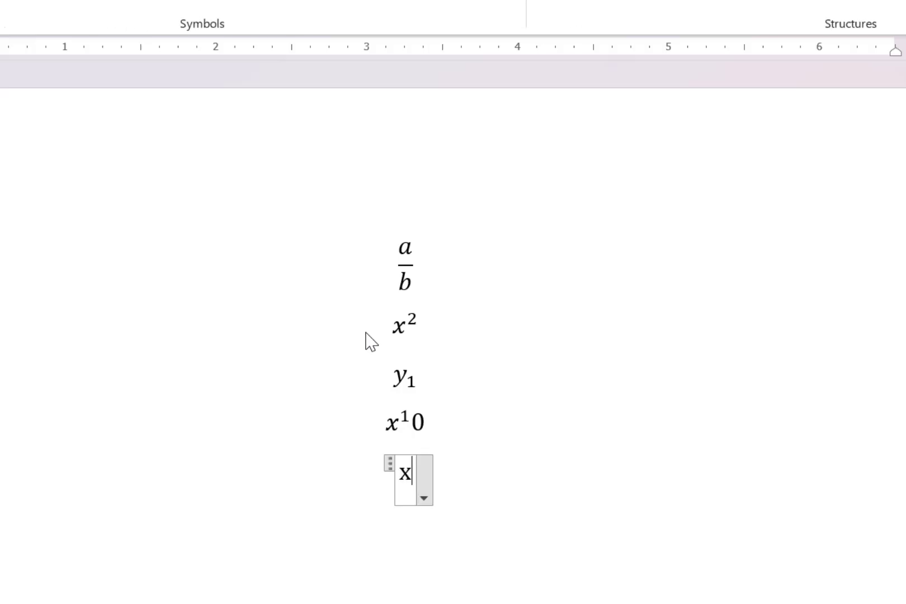
type("^")
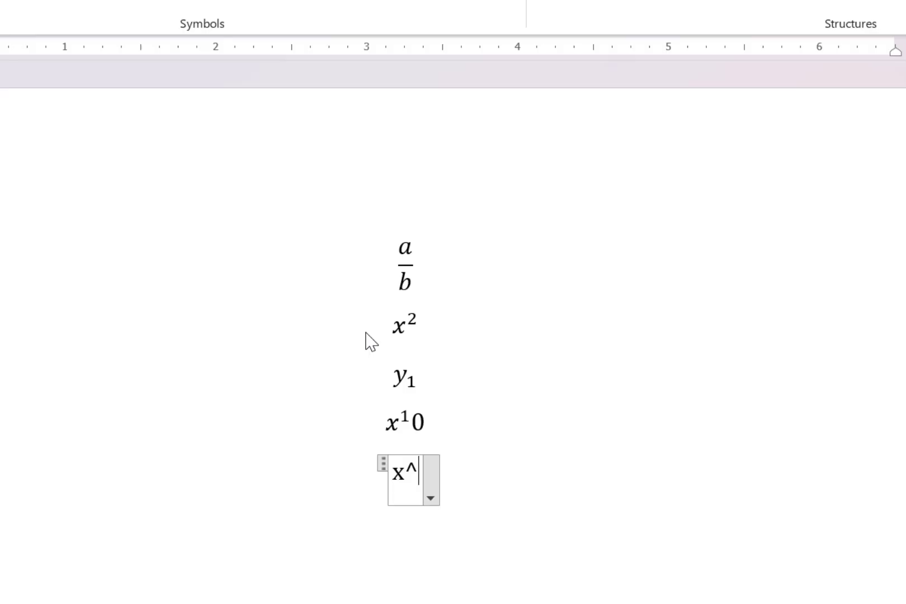
type("{10")
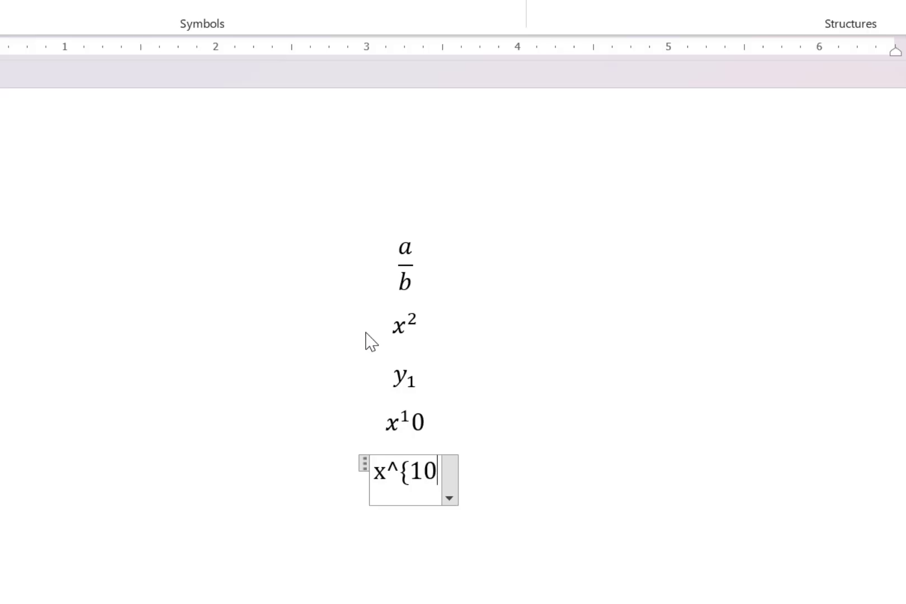
type("}")
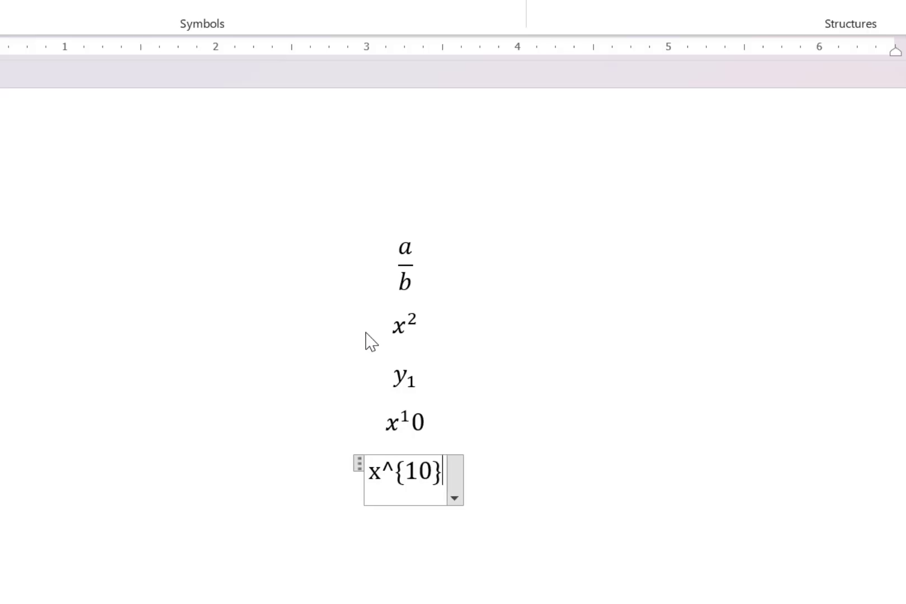
key("Return")
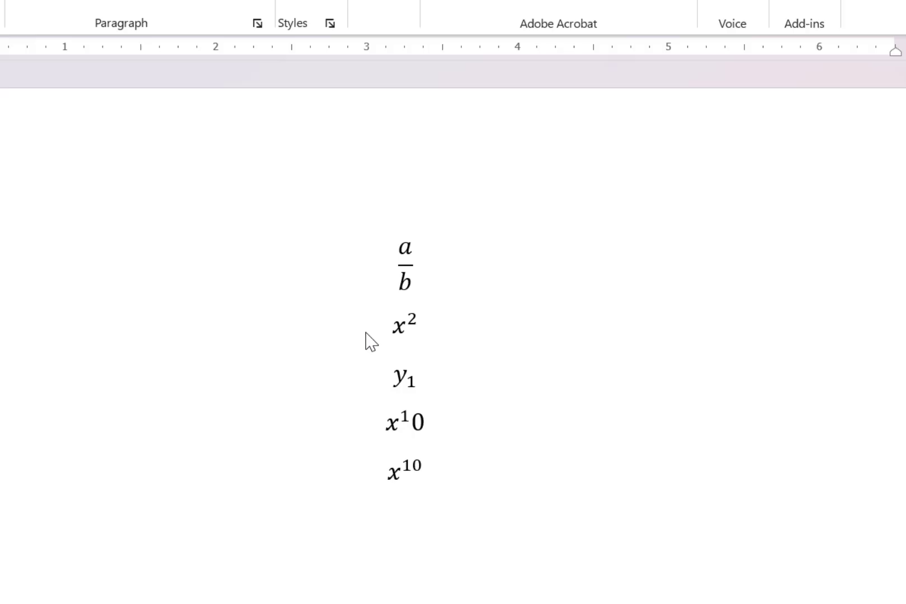
Add a new equation on the next line with the unbraced subscript code y_10 and render it
key("alt+equal")
type("y")
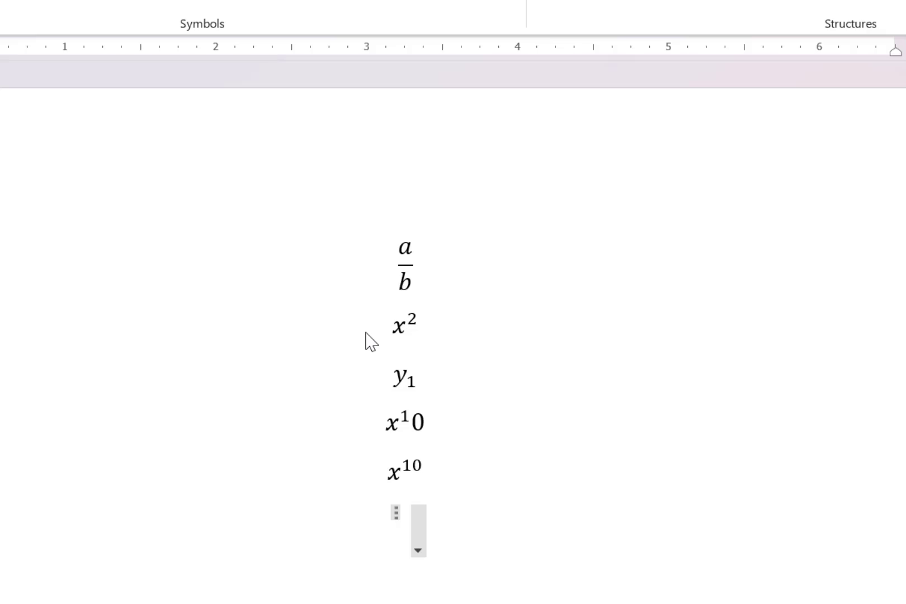
type("_")
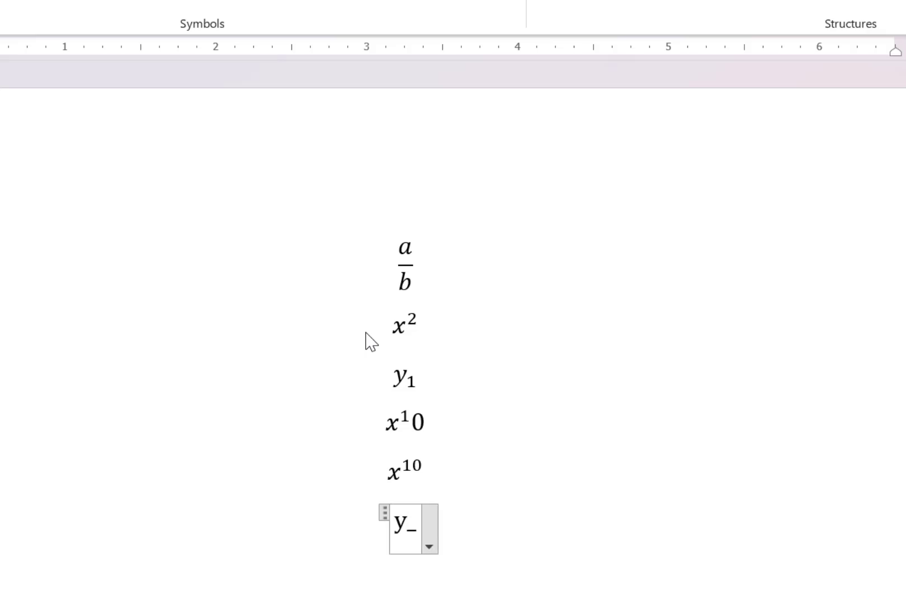
type("10")
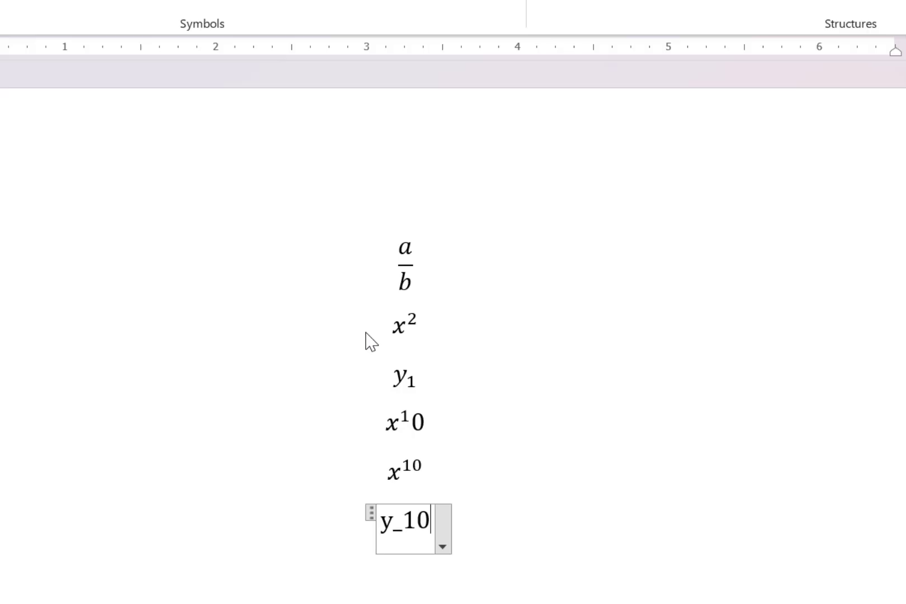
key("Return")
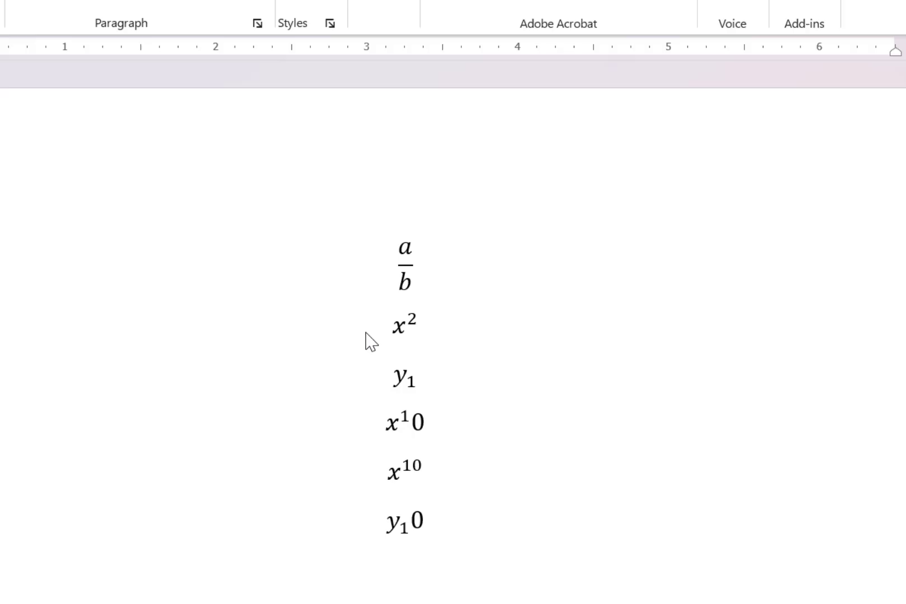
Add a new equation on the next line with the braced subscript code y_{10} and render it
key("alt+equal")
type("y")
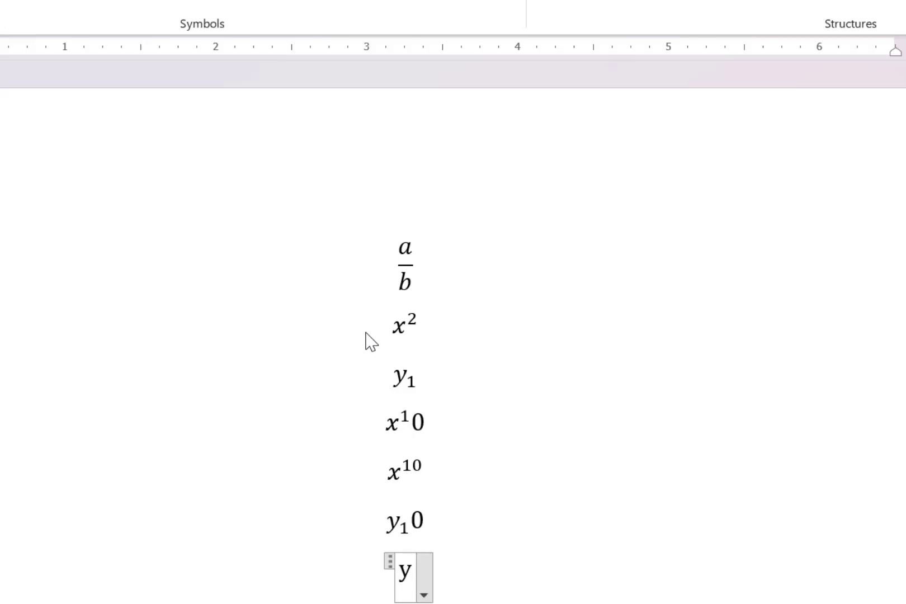
type("_{")
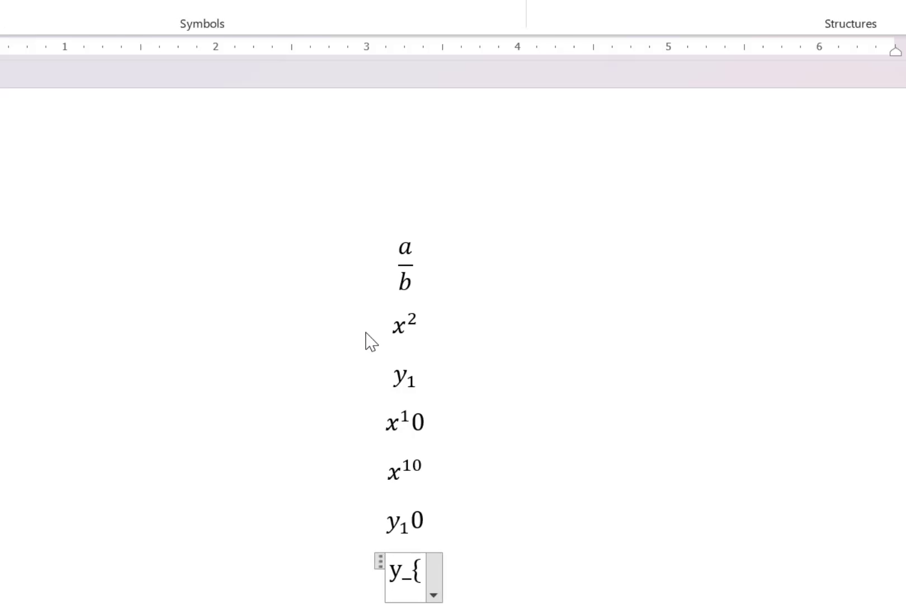
type("10}")
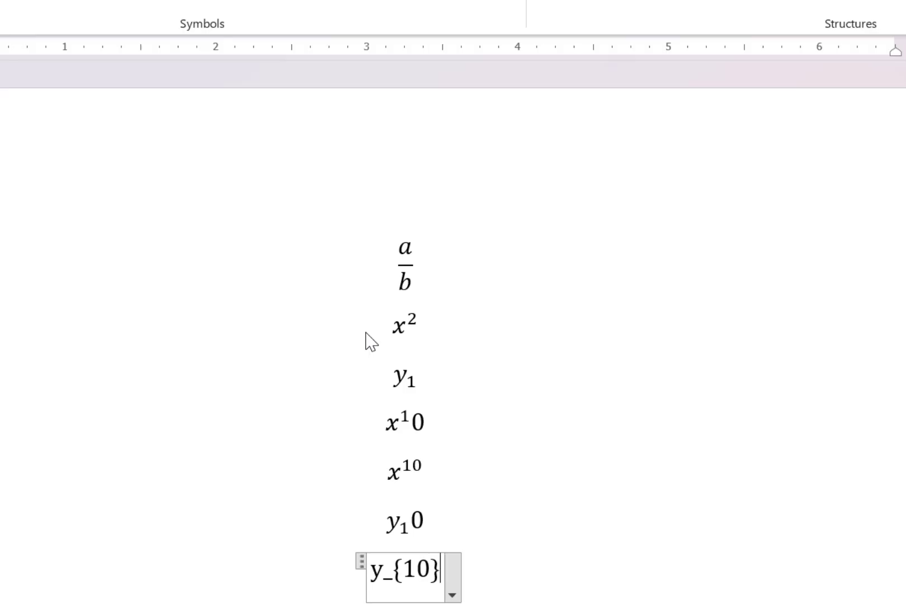
key("Return")
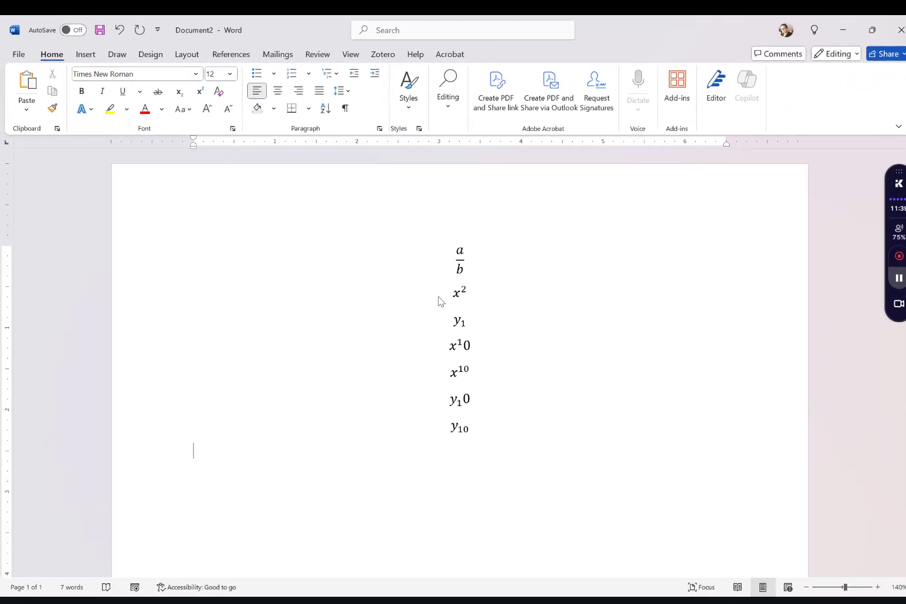
Add a new equation below the y subscript 10 line with the LaTeX code \alpha and render it
key("alt+equal")
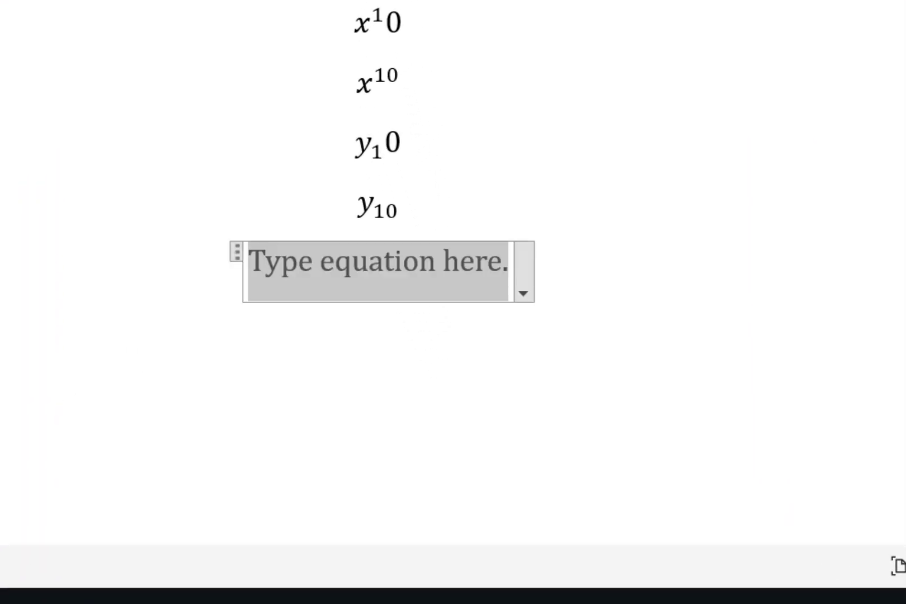
type("\\")
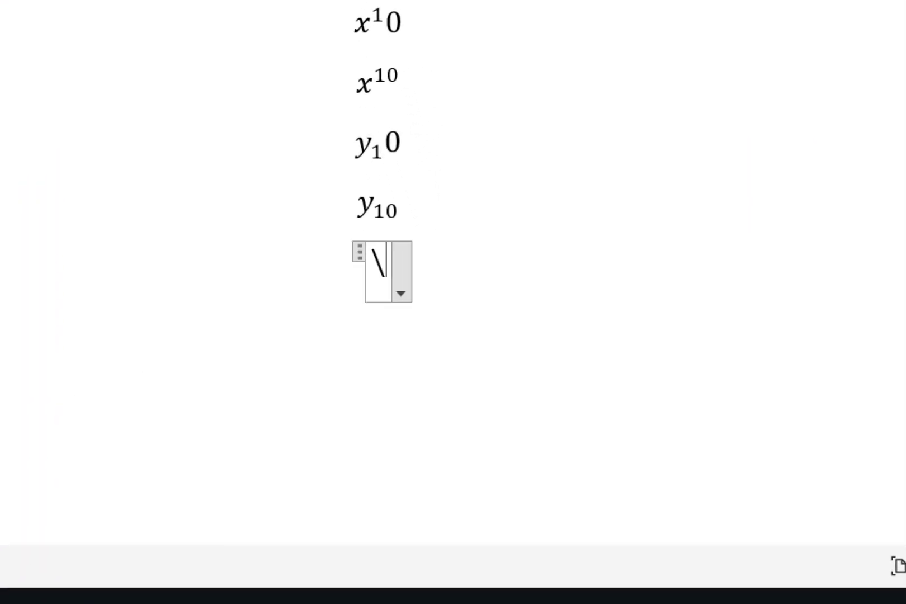
type("alpha")
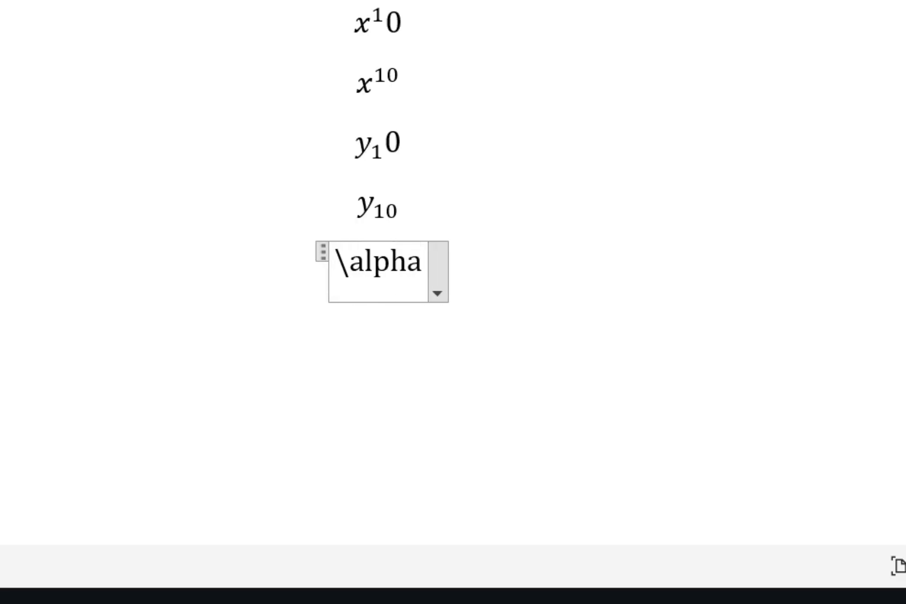
key("Return")
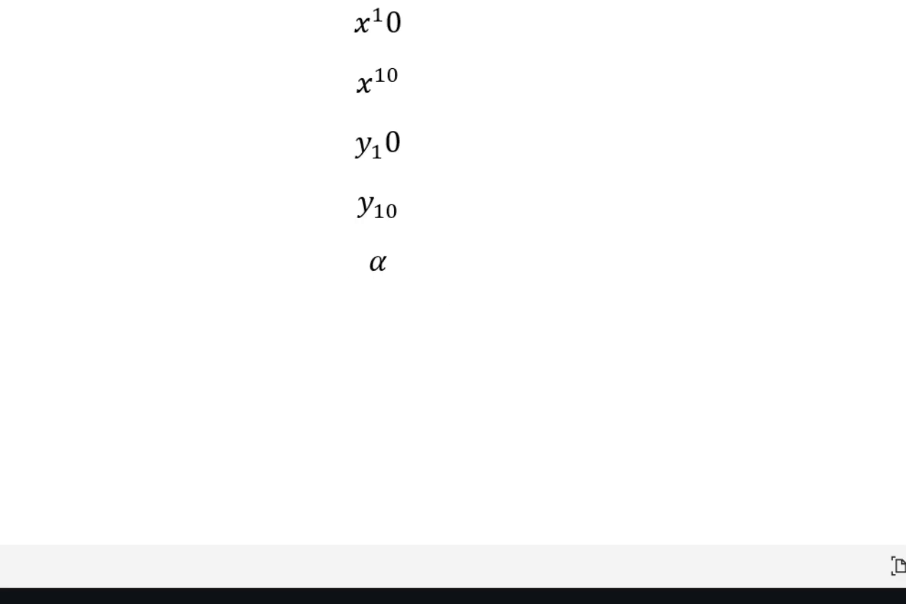
Add two equations on the next lines with the LaTeX codes \beta and \gamma, rendering each one
key("alt+equal")
type("\beta")
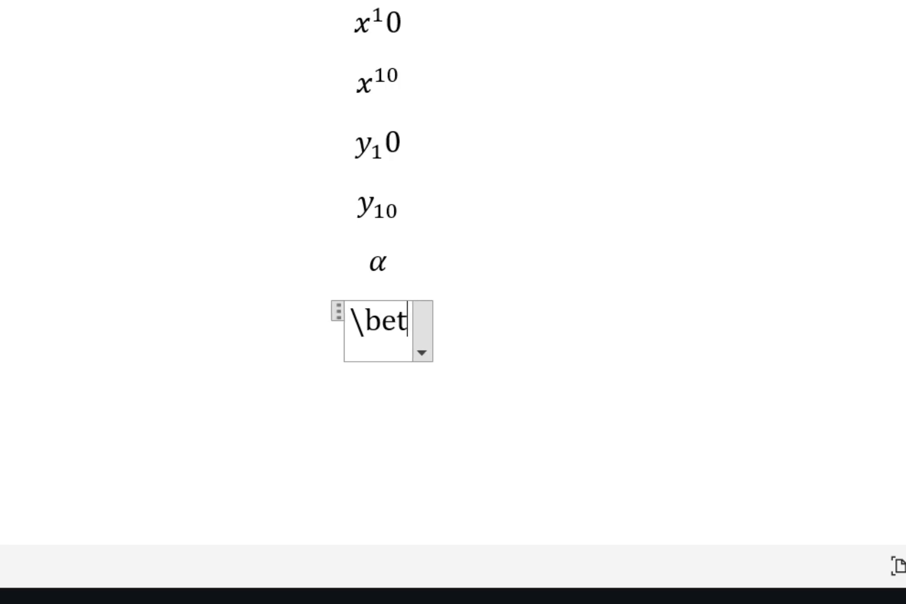
key("Return")
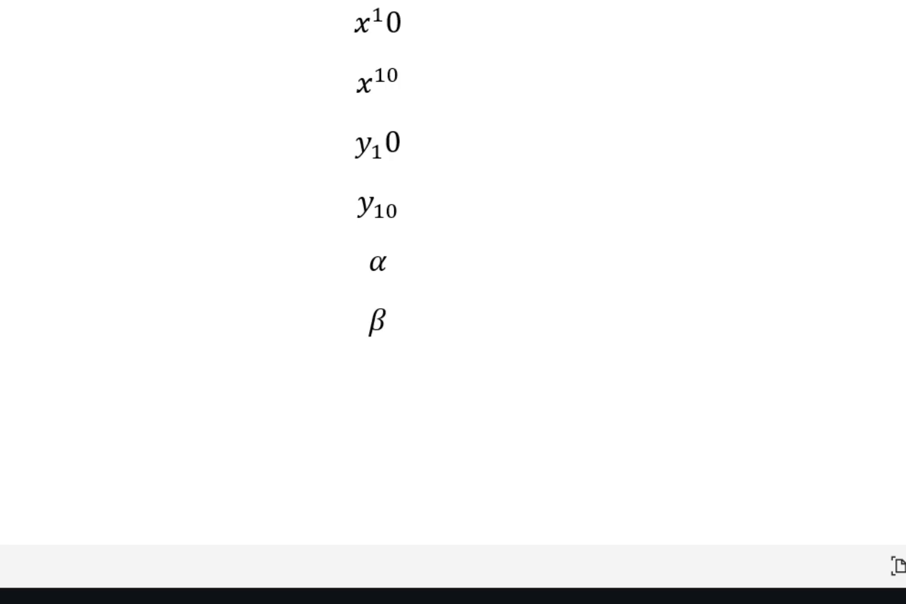
key("alt+equal")
type("\\gamma")
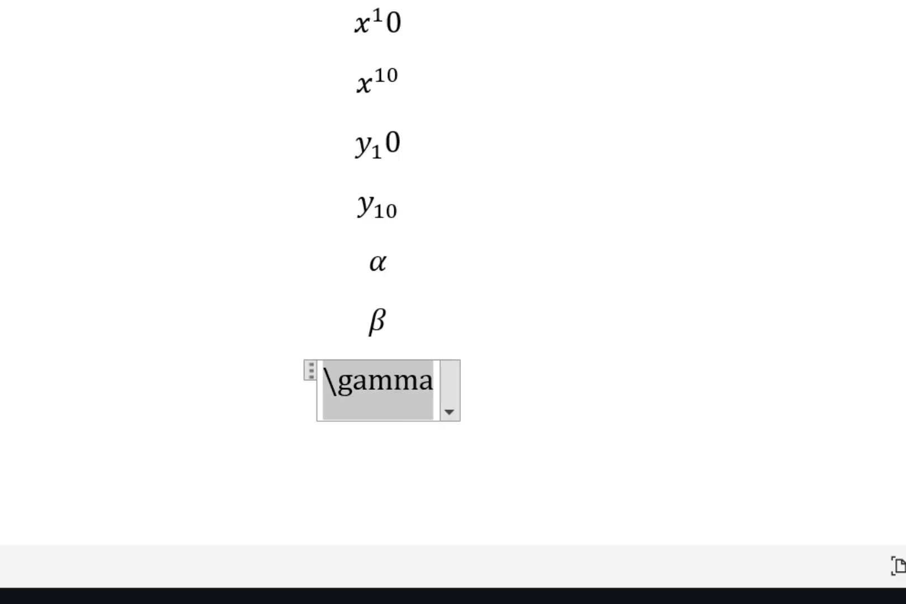
key("Return")
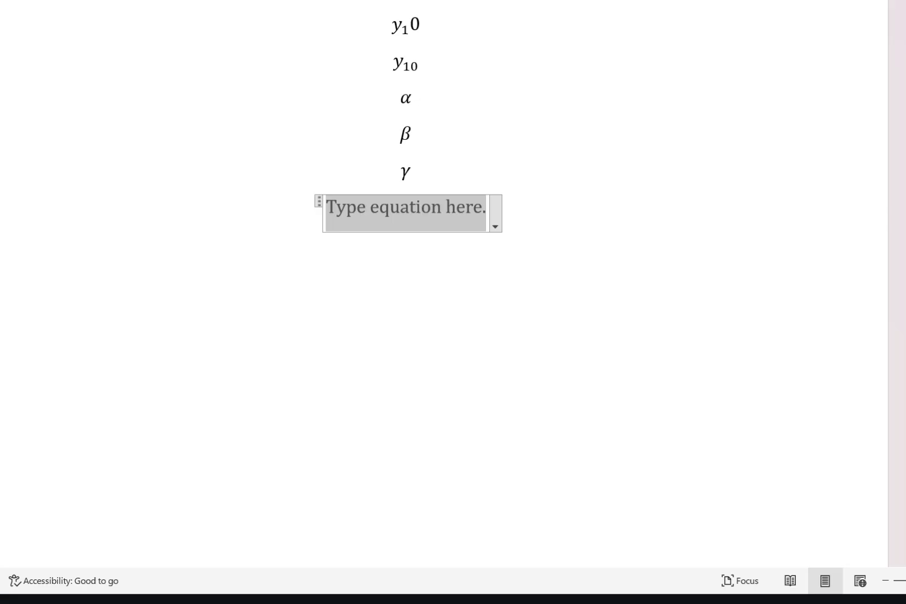
Add equations for uppercase and lowercase sigma on separate lines with the codes \Sigma and \sigma, rendering each one
type("\\")
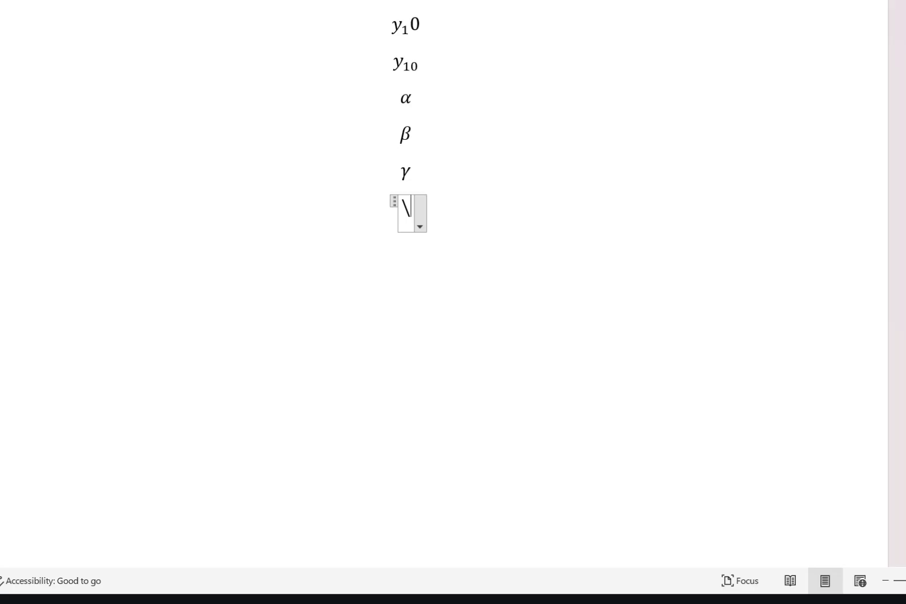
type("Sigma")
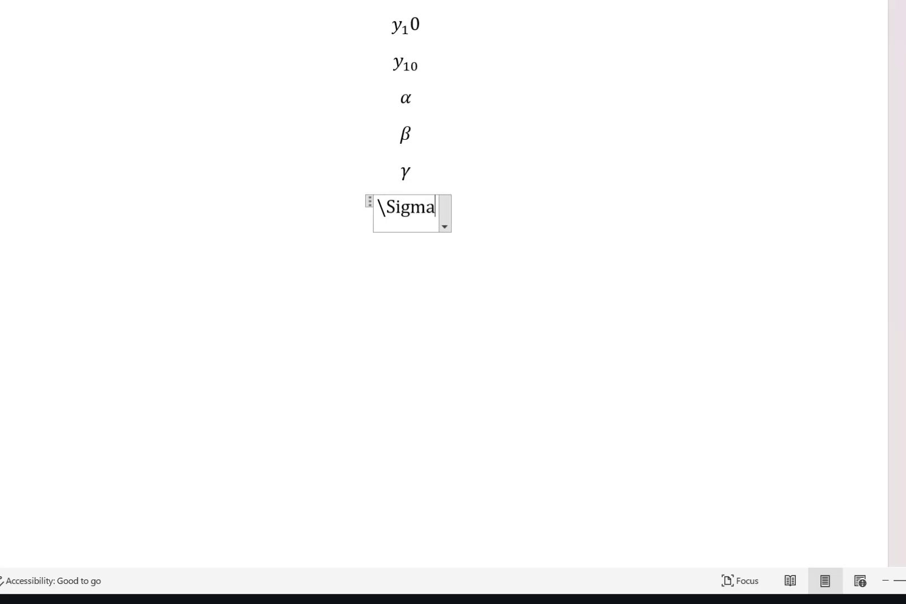
key("Return")
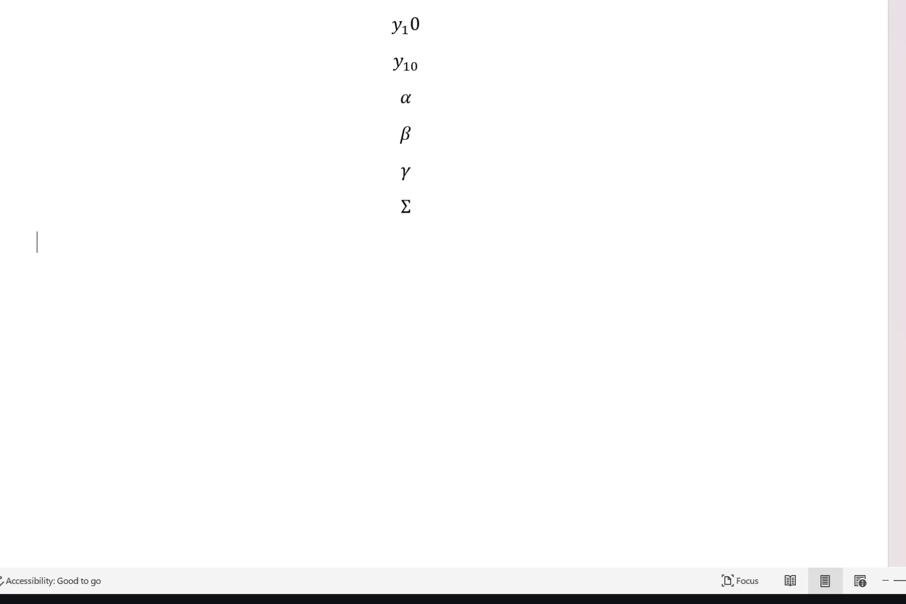
key("alt+equal")
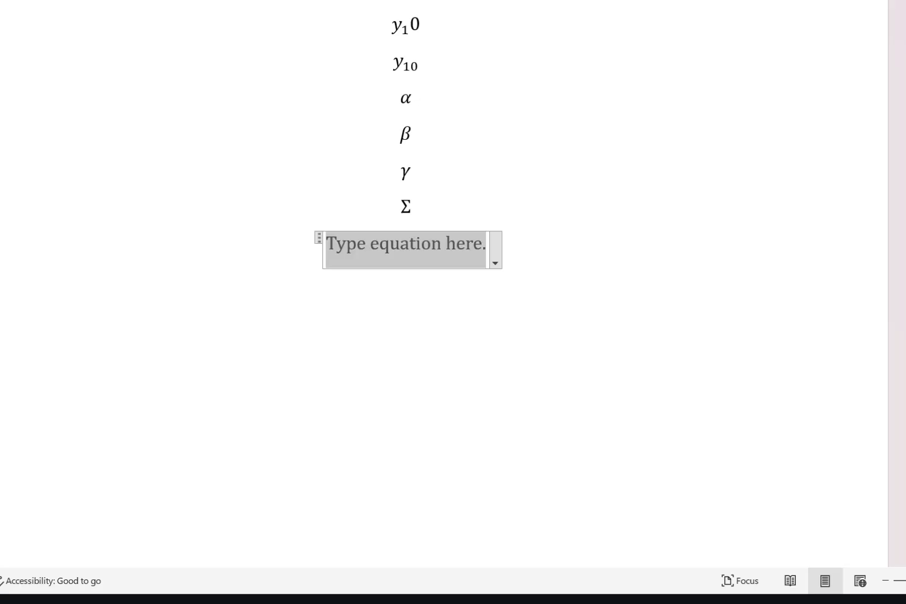
type("\\sigma")
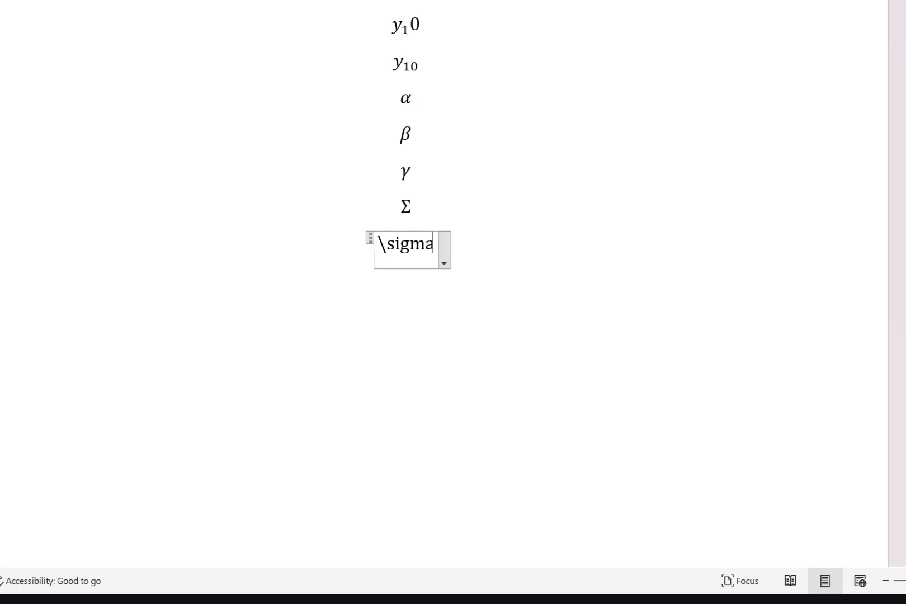
key("Return")
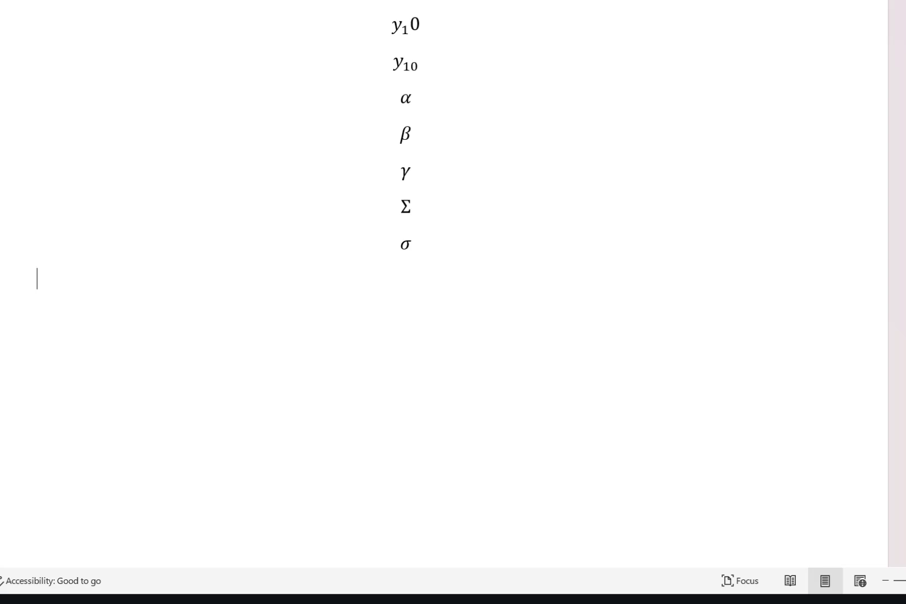
Add a new equation below the lowercase sigma with the capitalized LaTeX code \Delta and render it
key("alt+equal")
type("\\")
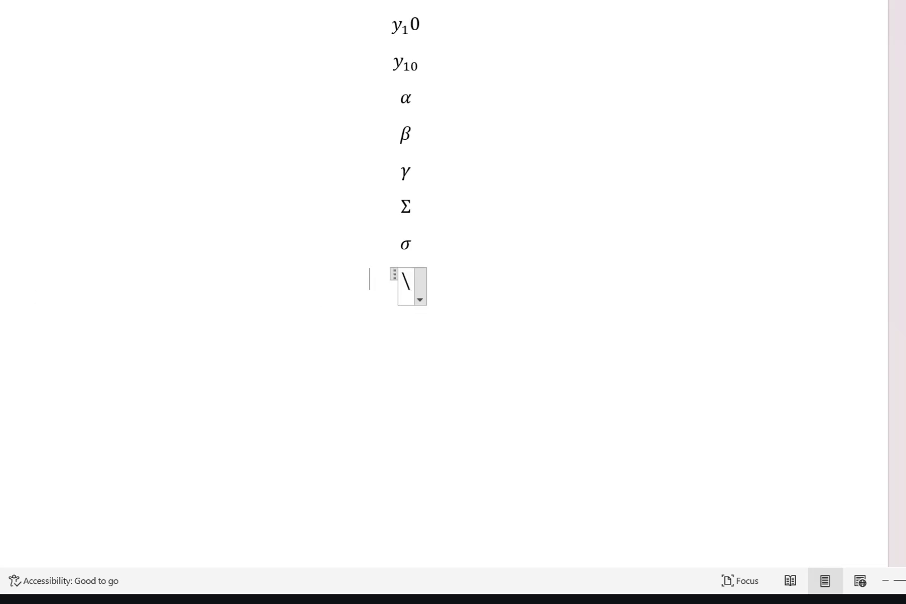
type("Delta")
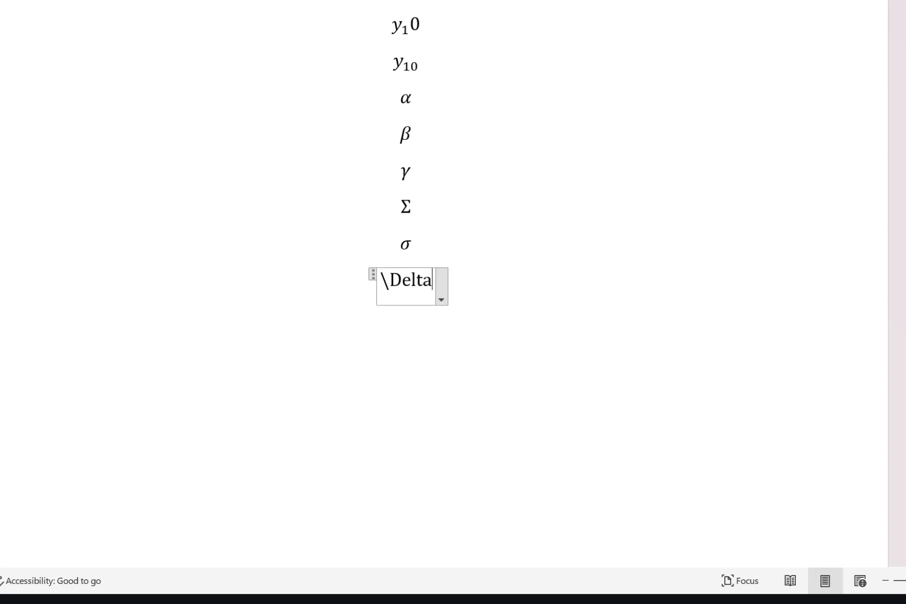
key("Return")
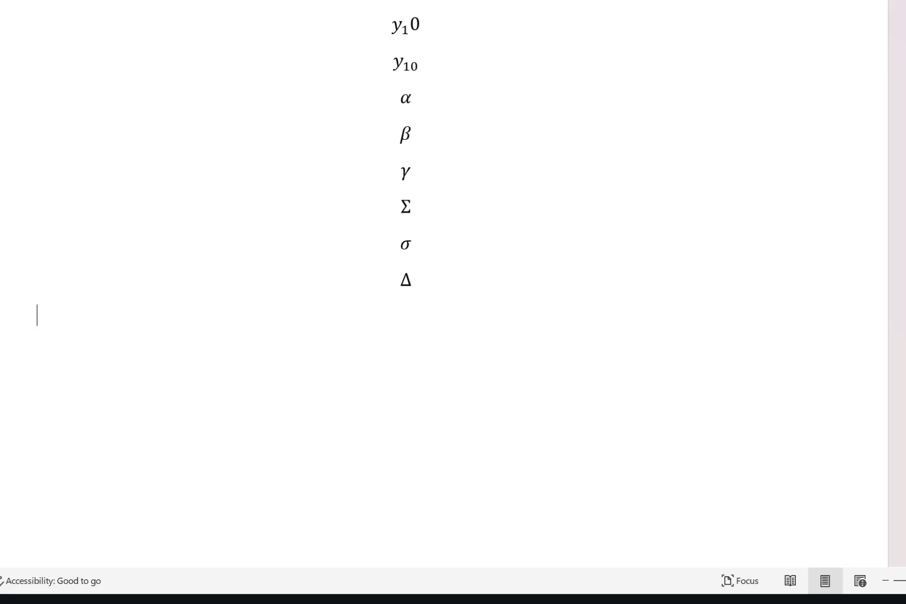
Add a new equation below the Delta line with the capitalized LaTeX code \Gamma and render it
key("alt+equal")
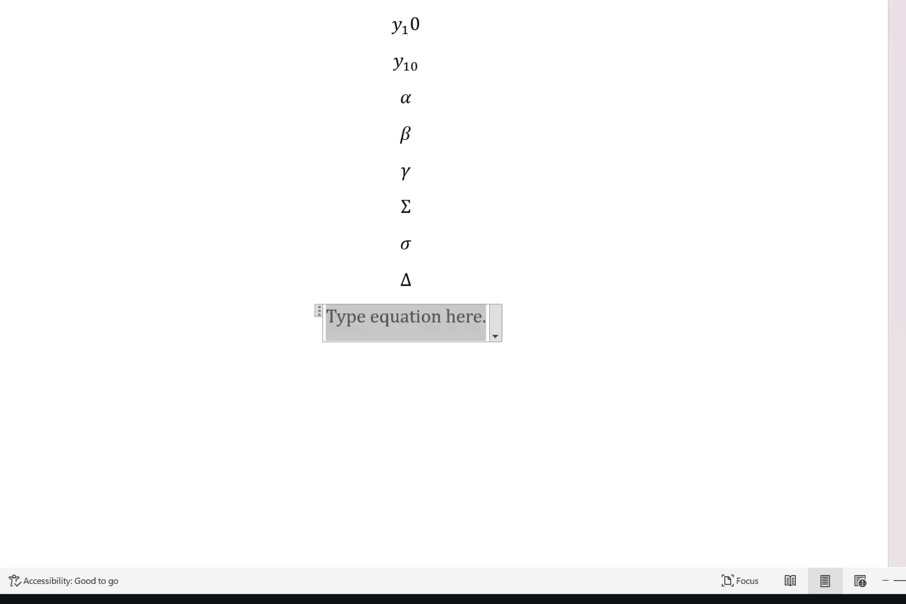
type("\\F")
key("BackSpace")
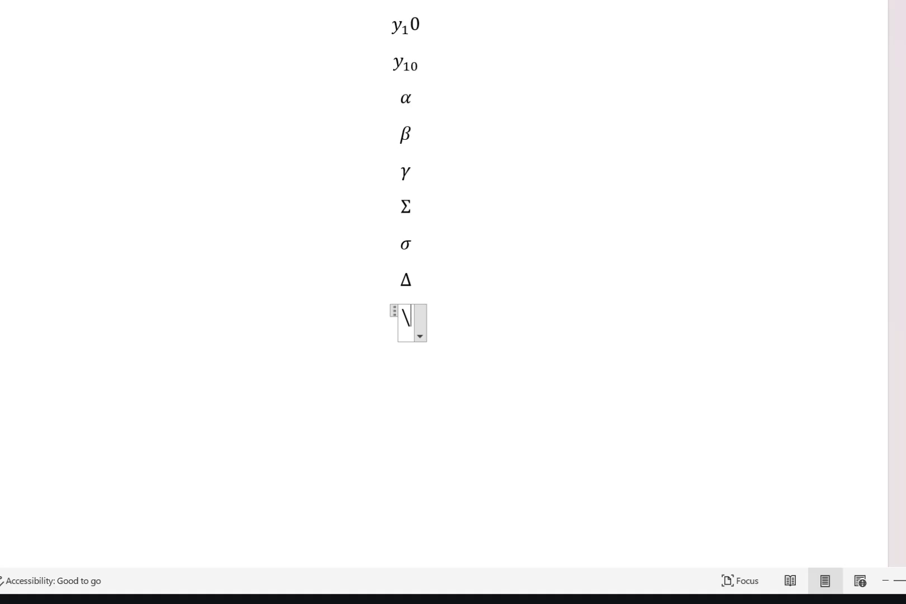
type("Gamma")
key("Return")
Add a new equation below the uppercase Gamma with the square root code \sqrt{x} and render it
key("alt+equal")
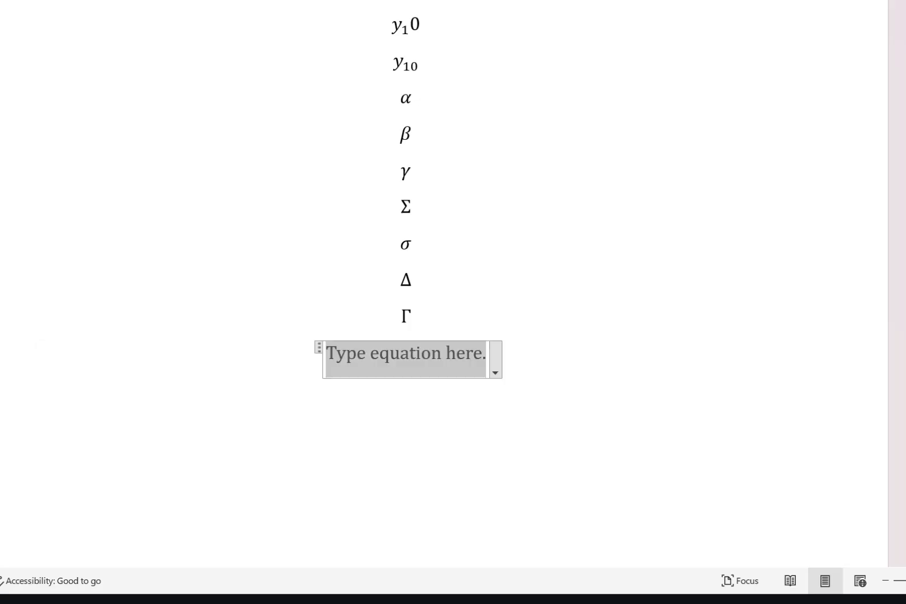
type("\\s")
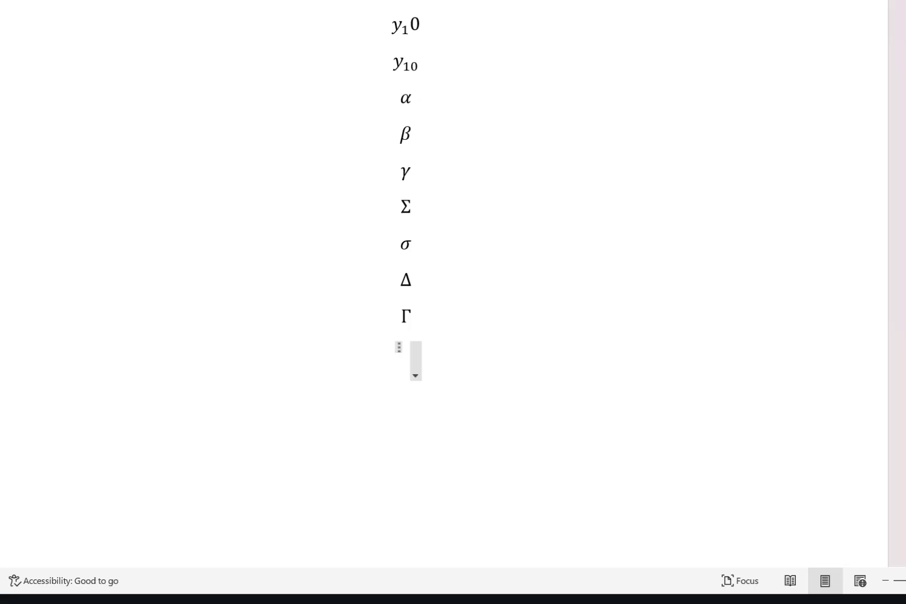
type("qrt")
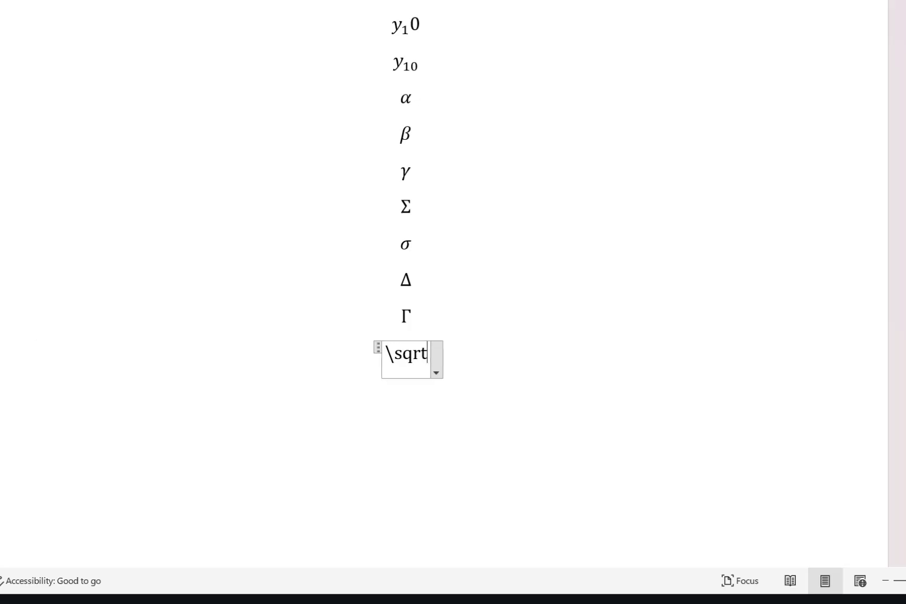
type("{")
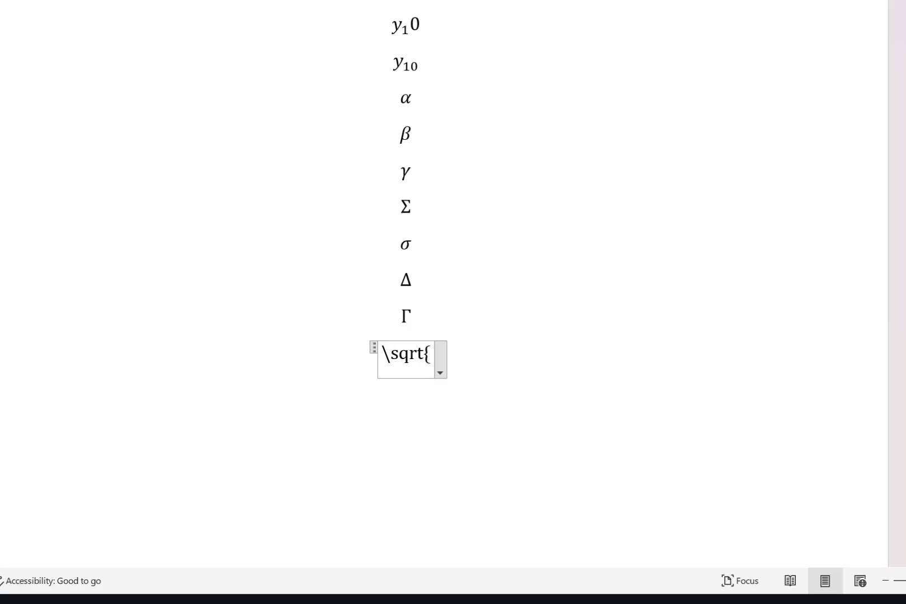
type("x}")
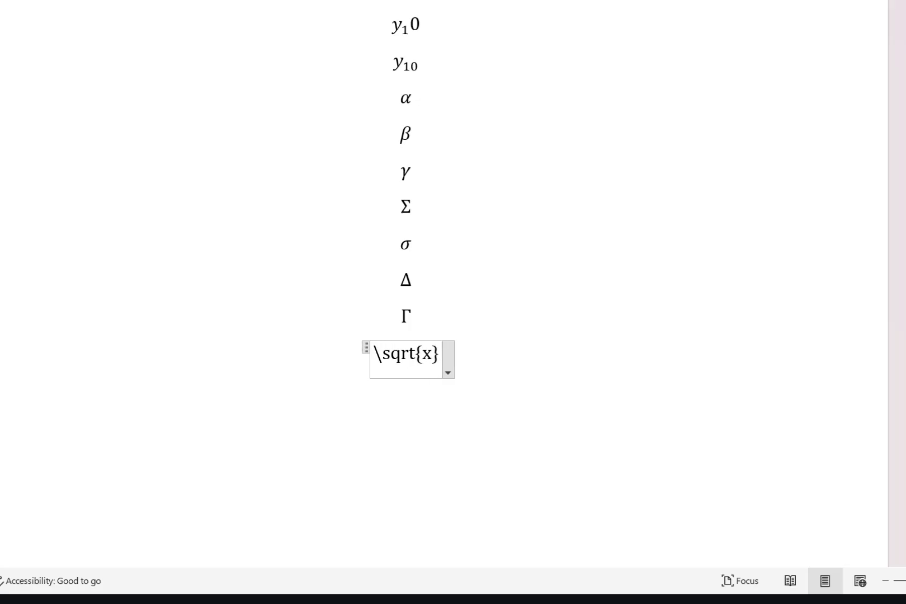
key("Return")
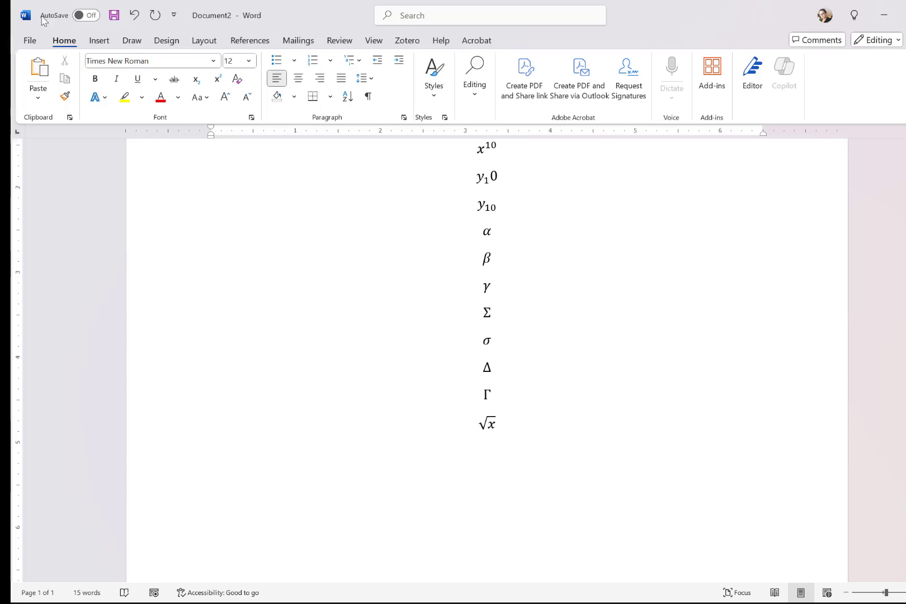
Insert an equation below the square root from the stacked fraction structure, with numerator a and denominator b, and leave the equation
left_click(100, 40)
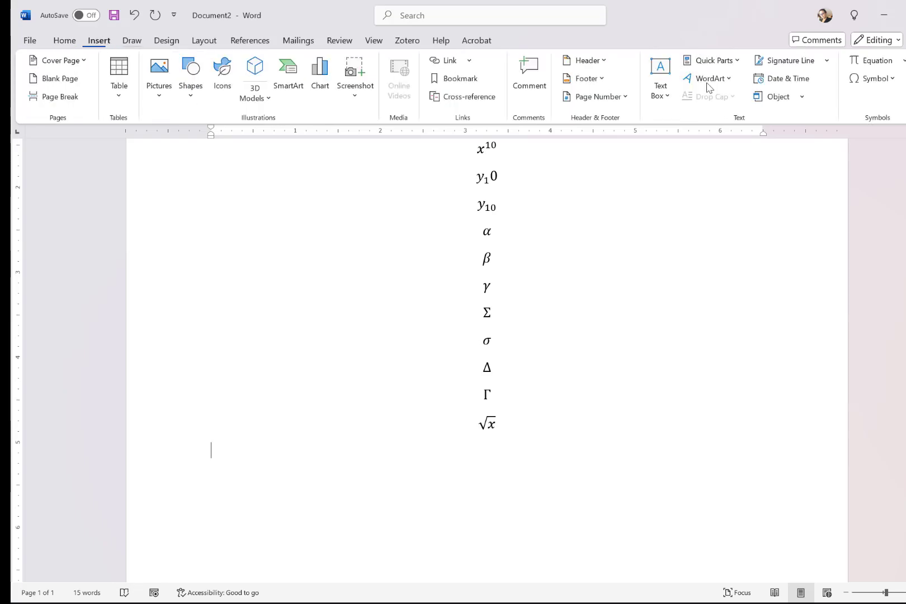
left_click(874, 69)
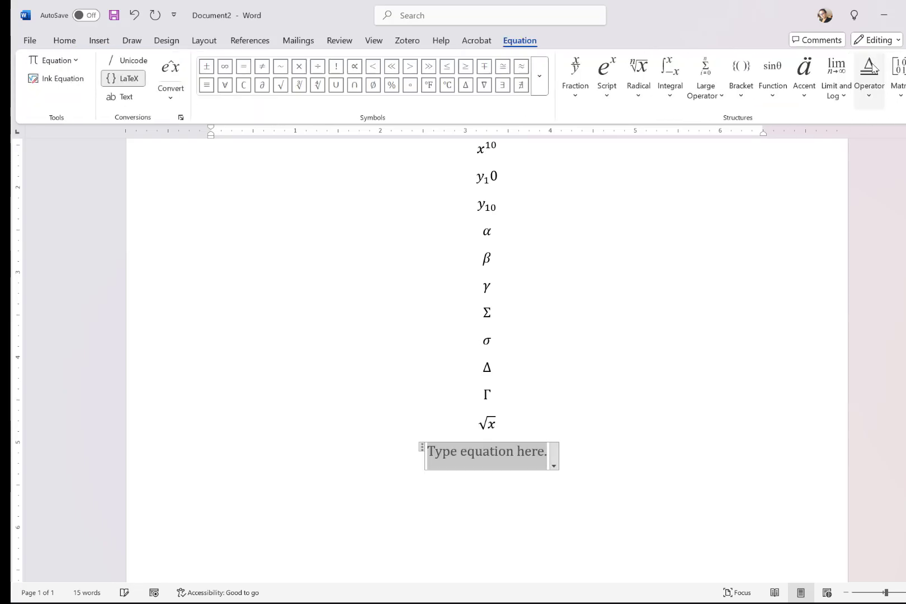
left_click(574, 75)
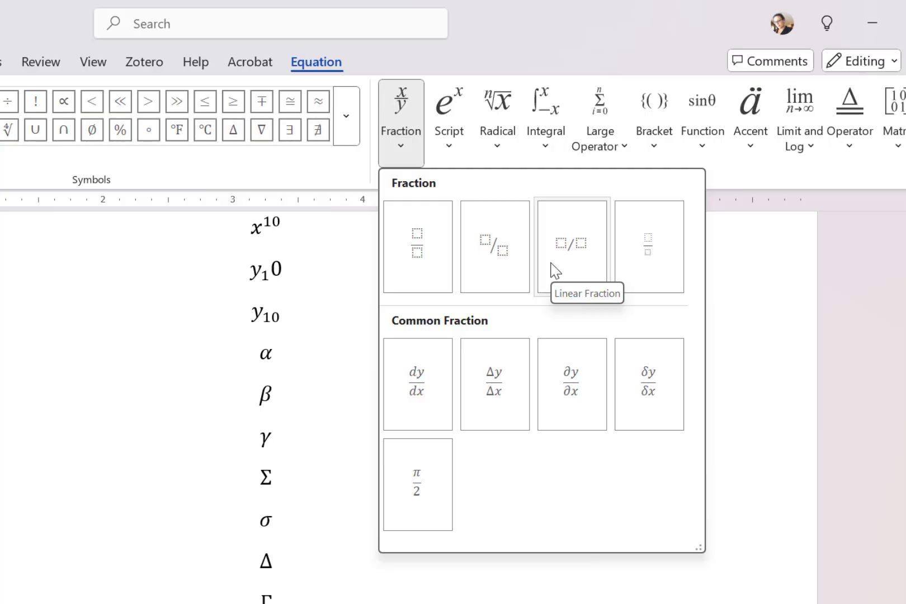
left_click(418, 264)
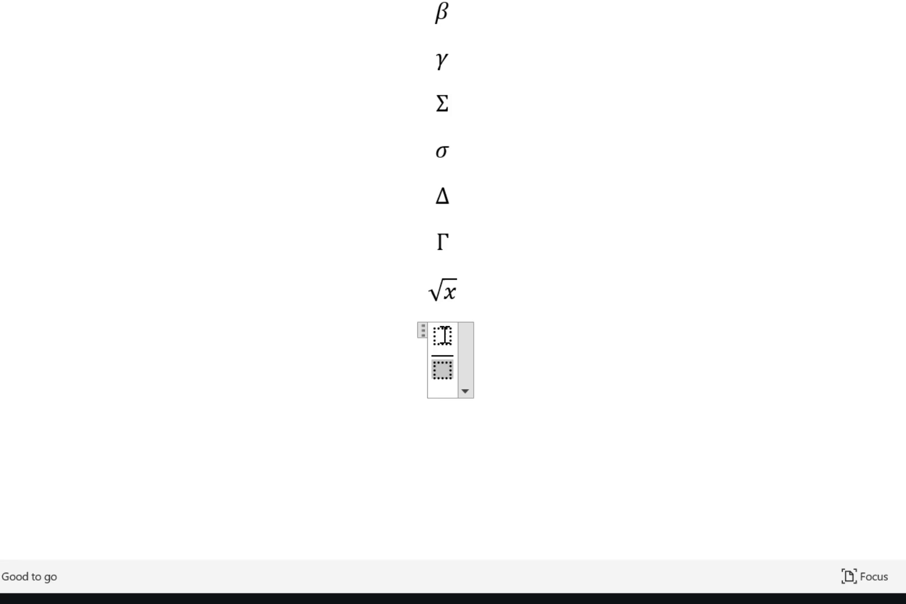
type("b")
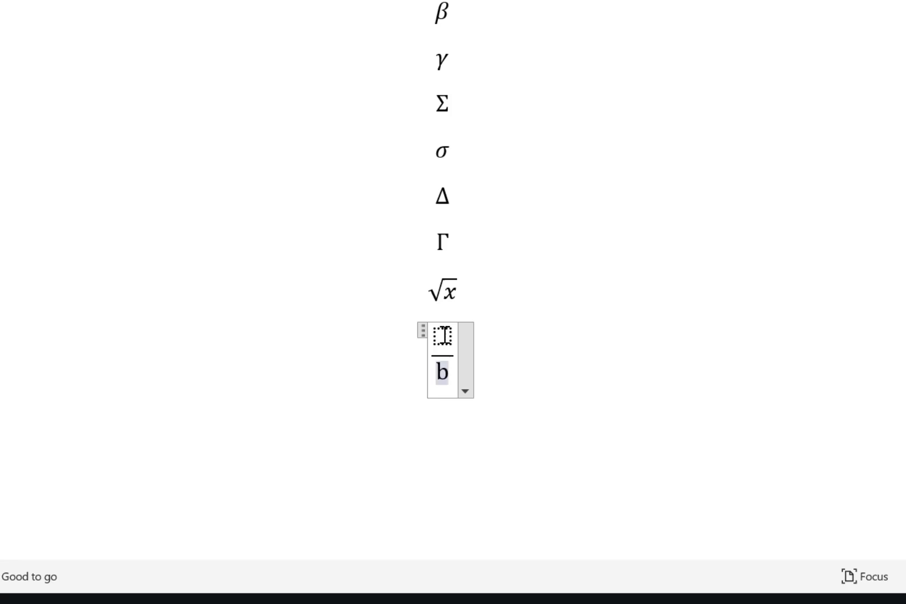
left_click(443, 335)
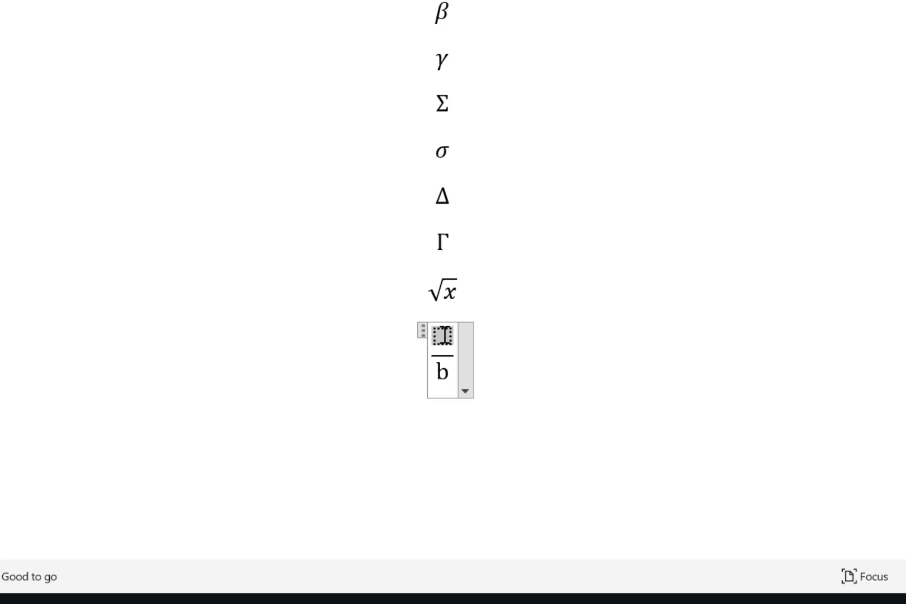
type("a")
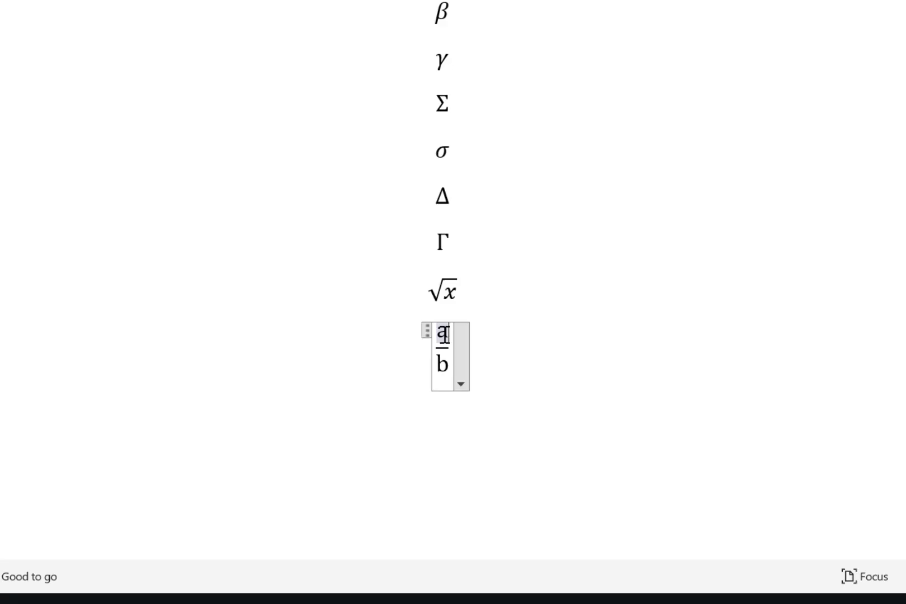
key("Right")
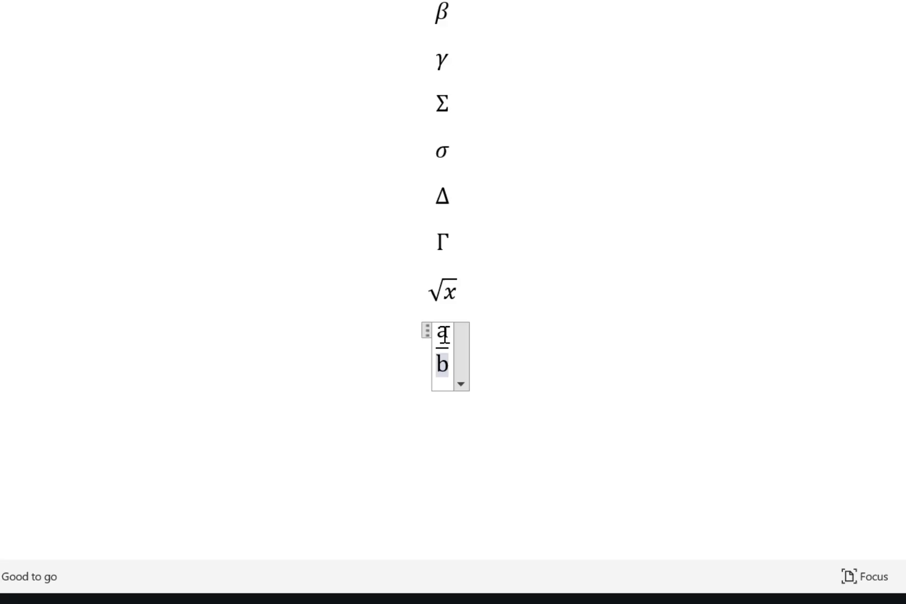
key("Right")
key("Right")
key("Right")
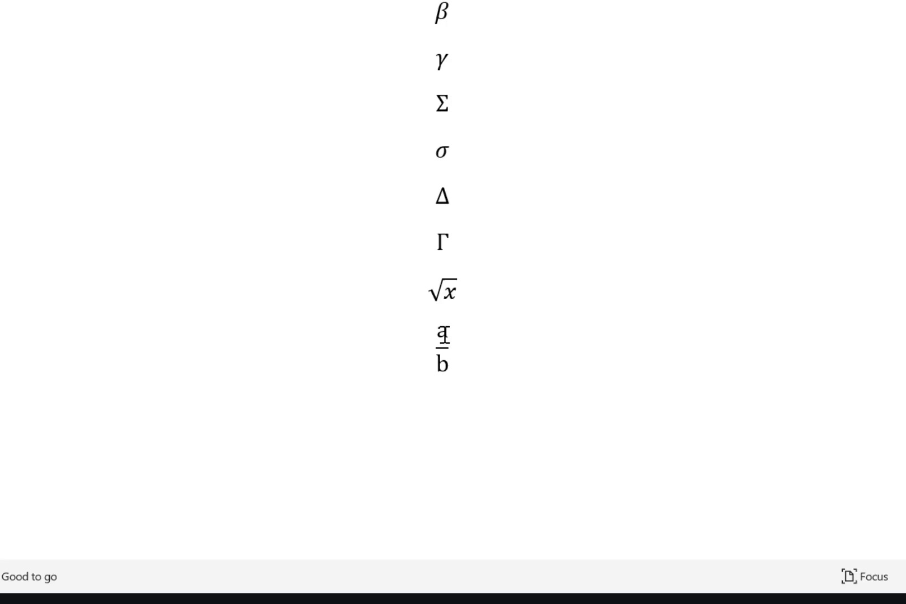
Add a new equation below the a over b fraction with the combined script code x^2_i and render it
key("alt+equal")
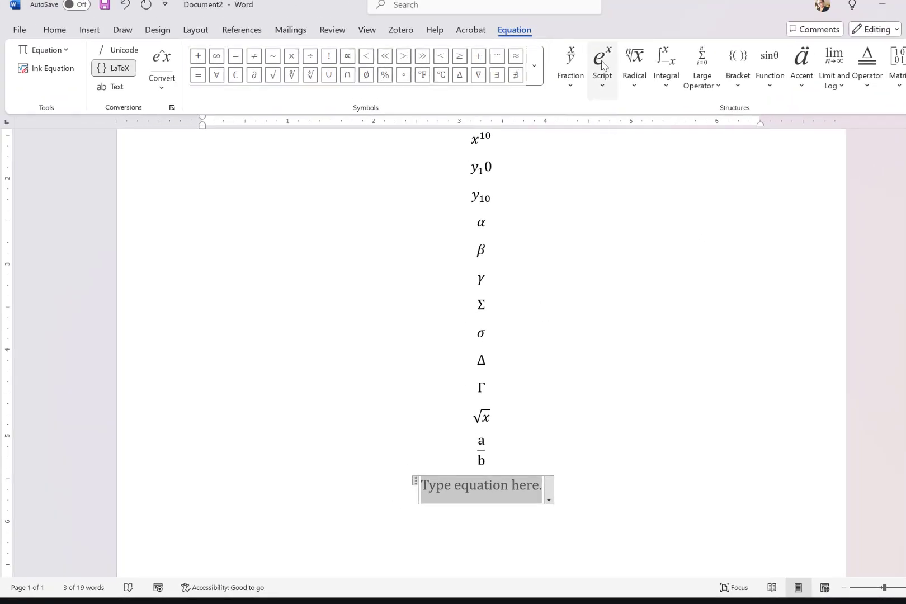
left_click(603, 66)
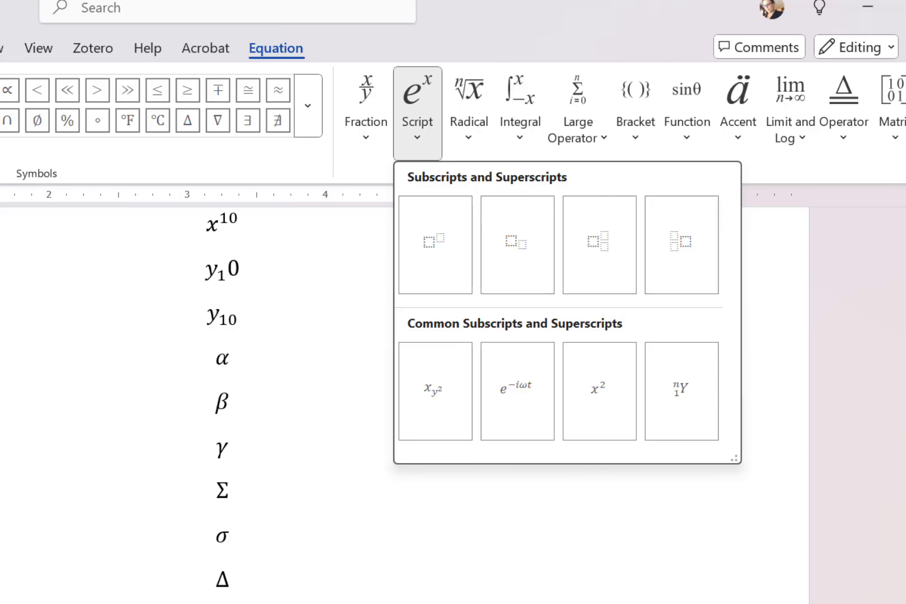
key("Escape")
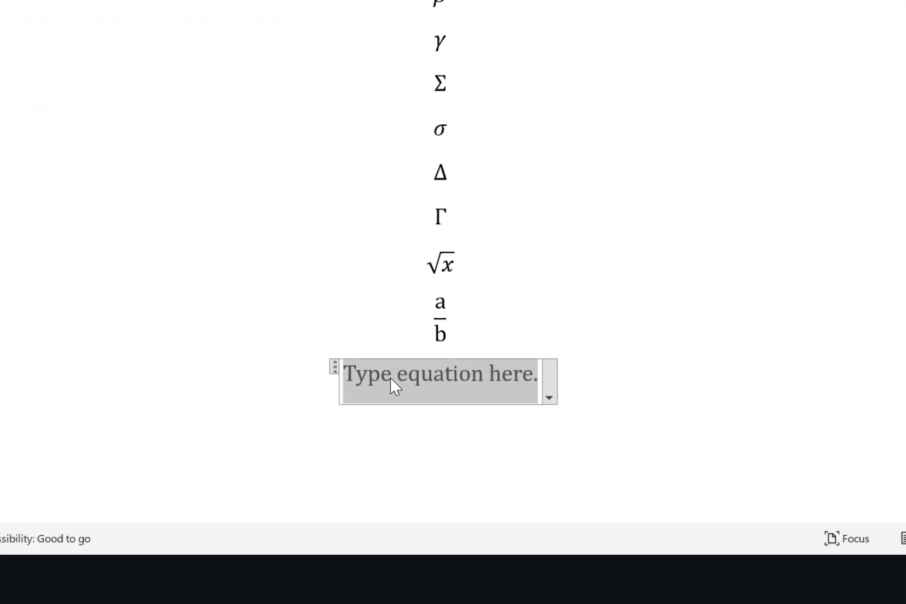
type("x")
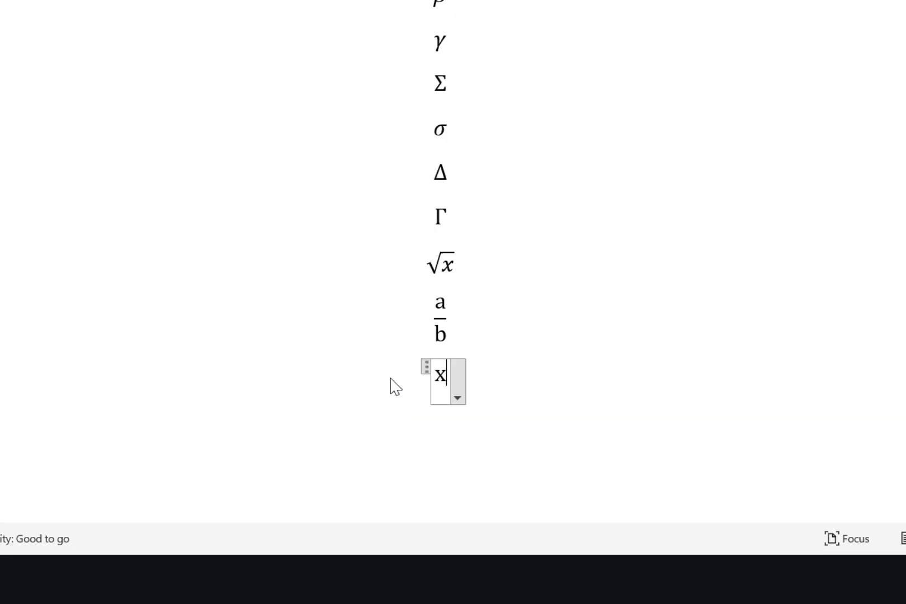
type("^")
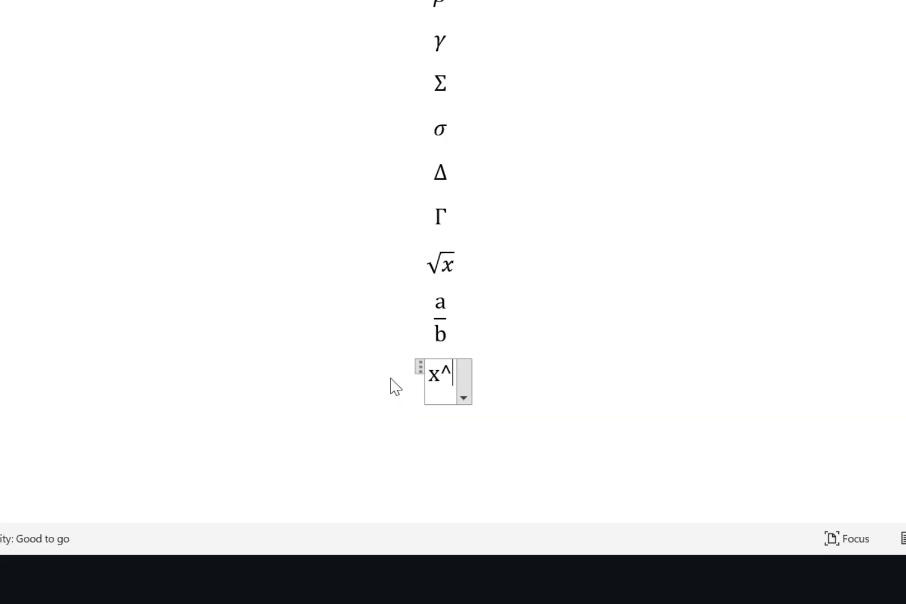
type("2")
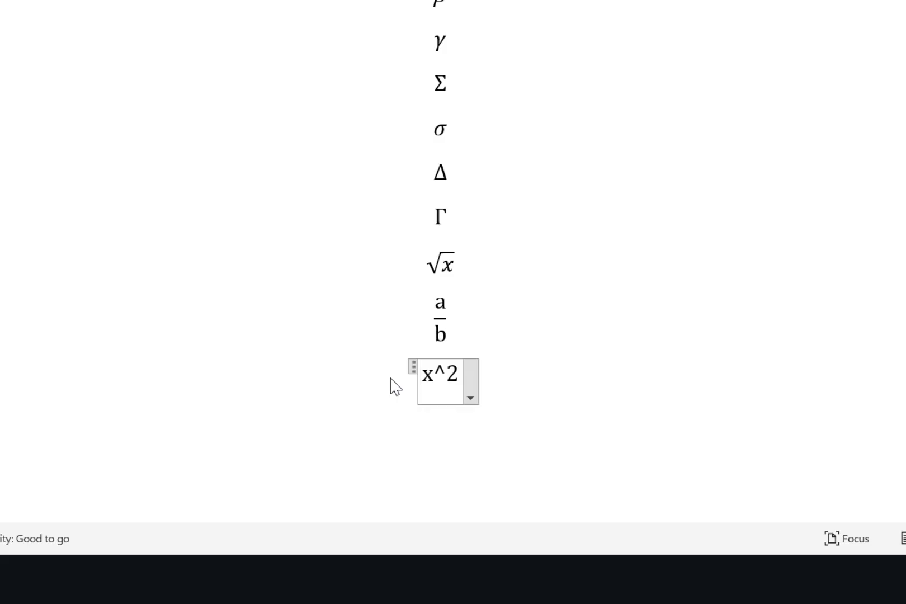
type("_i")
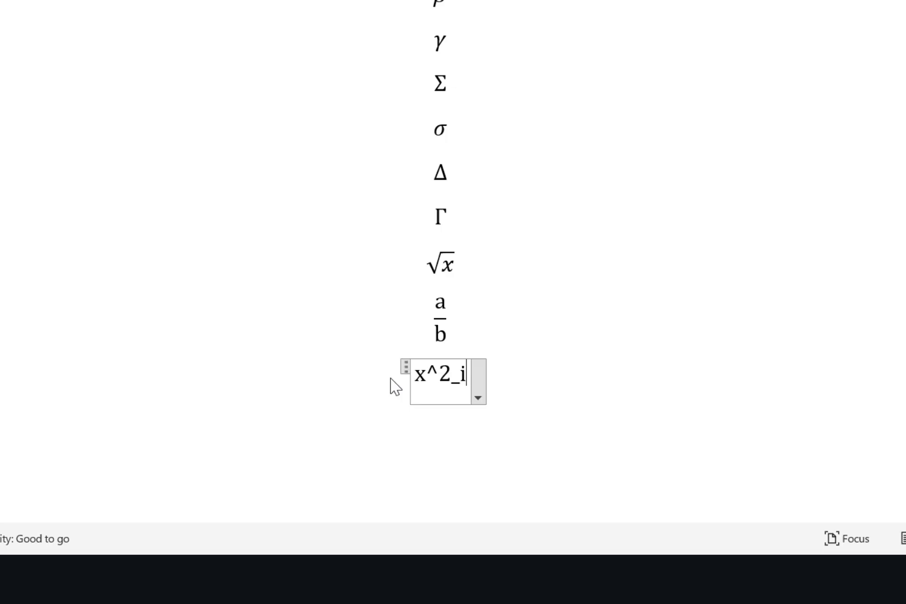
key("Return")
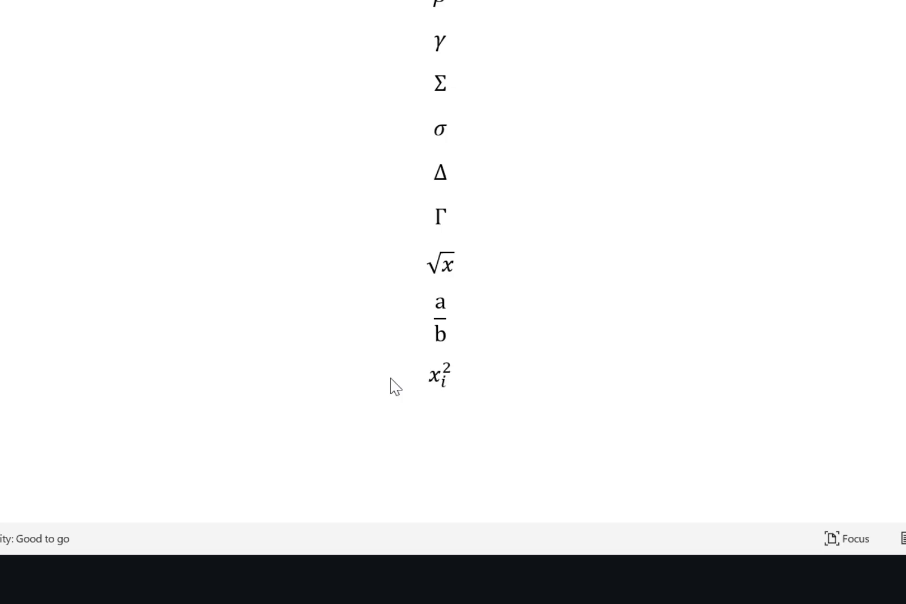
Look through the basic math symbols and radical structures for a new equation below the x script line, then enter y = mx + b and render it
scroll(433, 362, "down", 5)
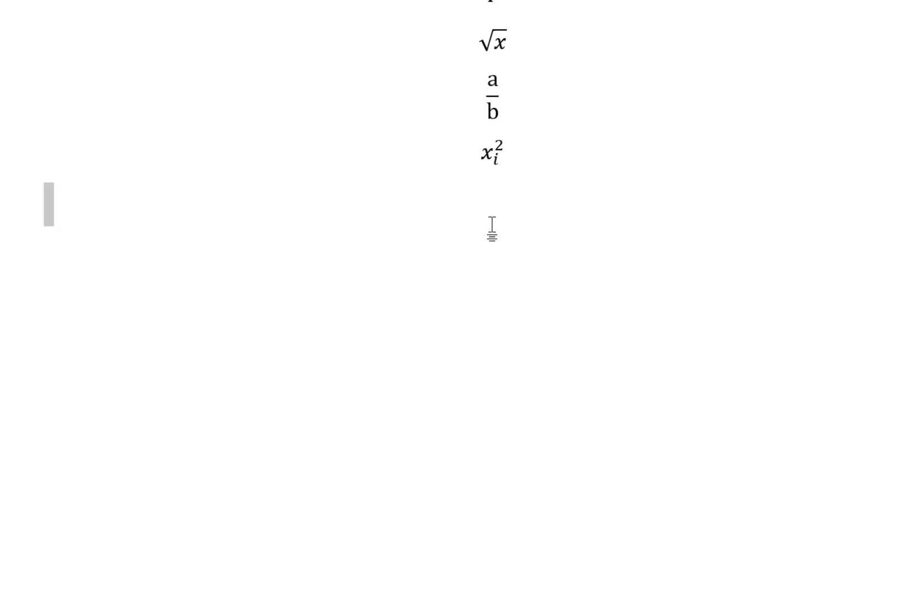
key("alt+equal")
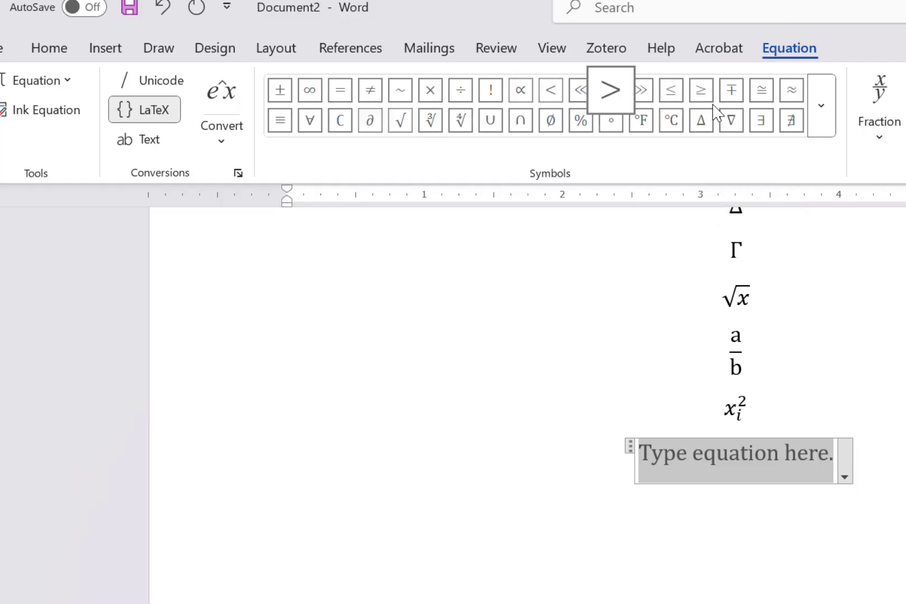
left_click(825, 121)
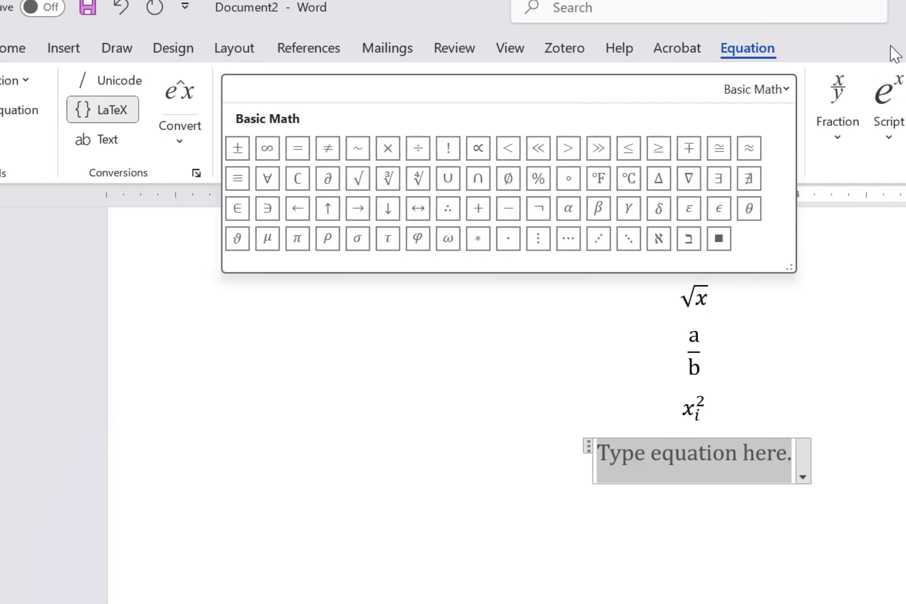
left_click(697, 101)
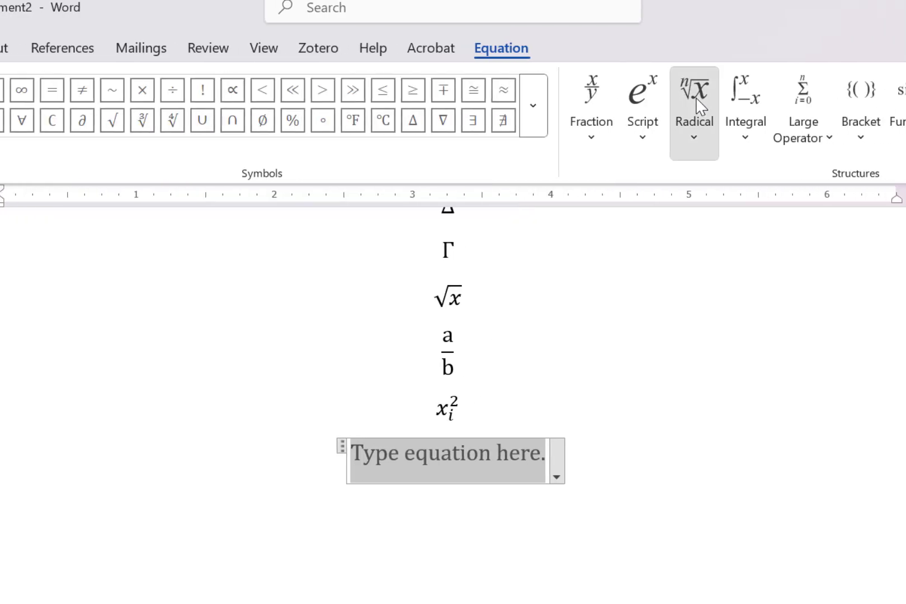
left_click(697, 102)
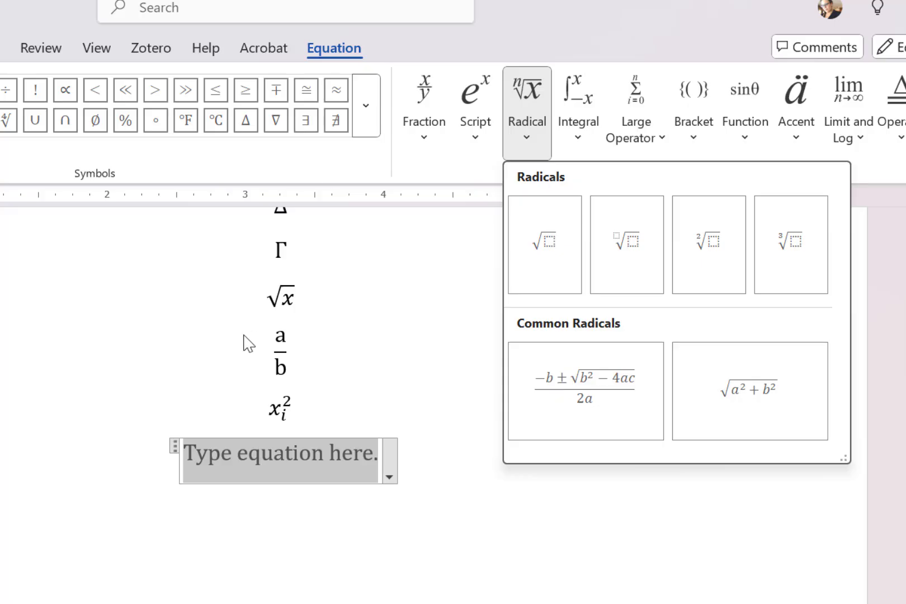
left_click(246, 566)
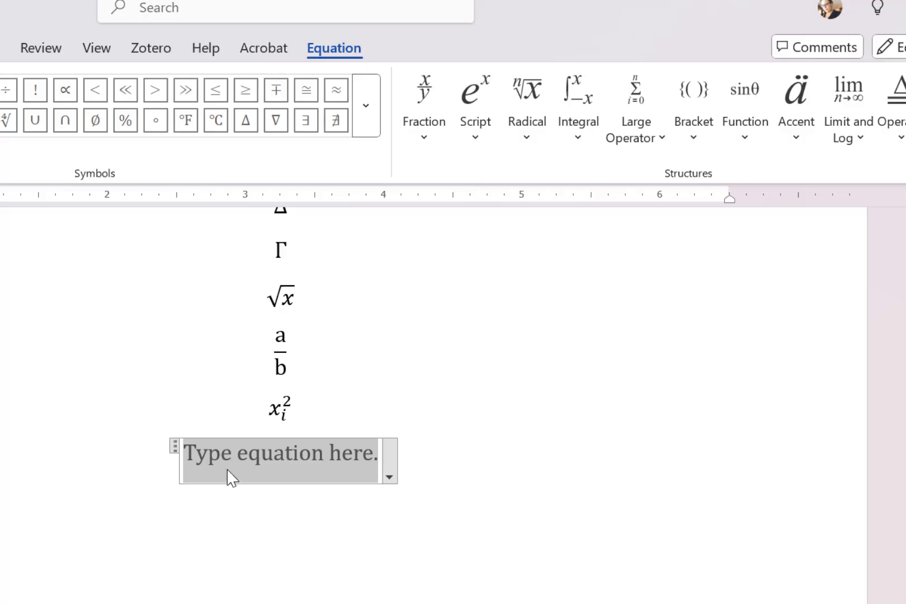
type("y ")
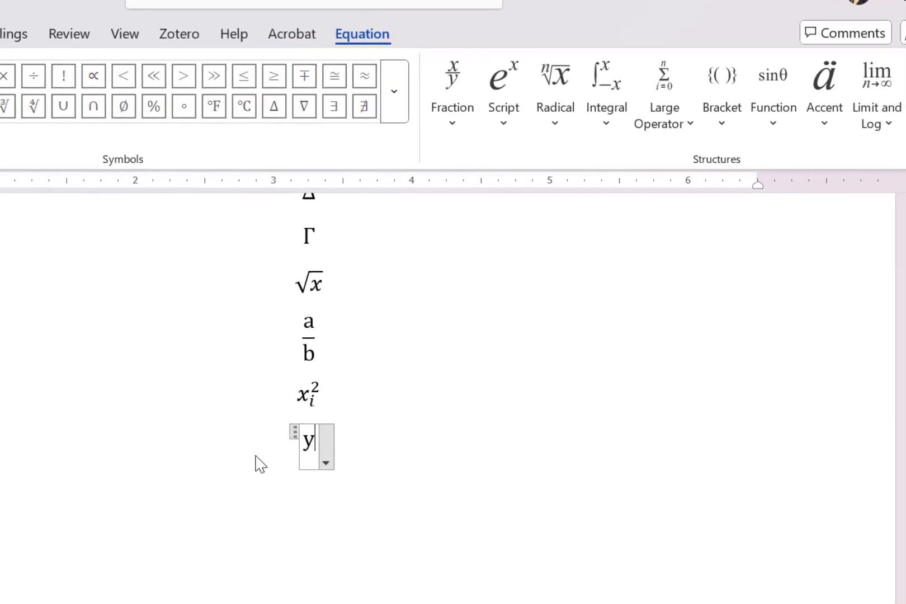
type("= mx ")
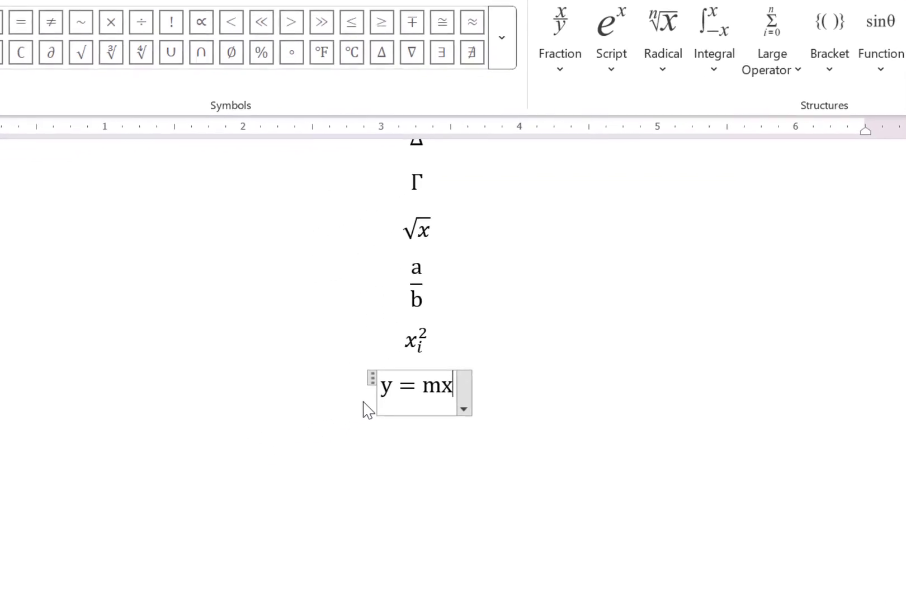
type("+ b")
key("Return")
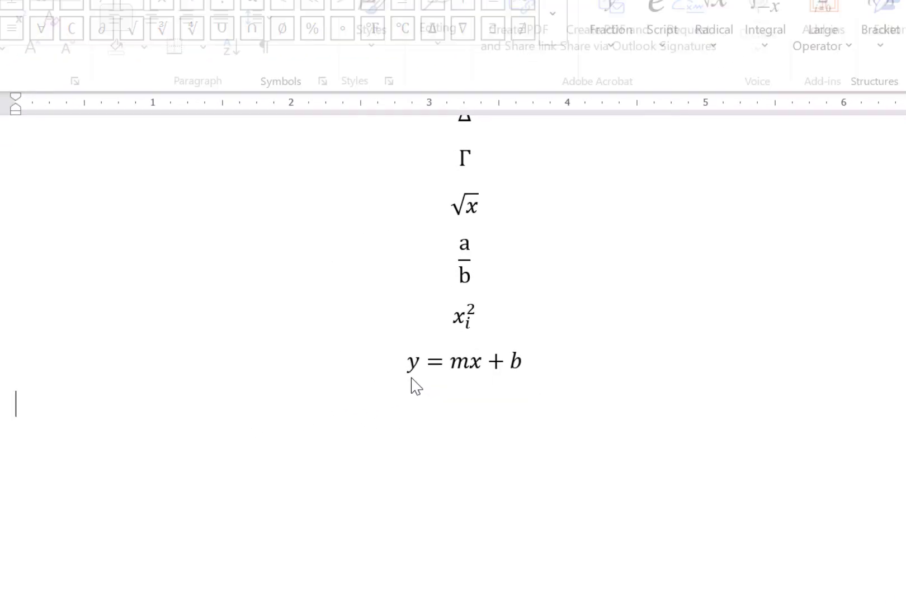
Start a new equation below y = mx + b with the slope formula's LaTeX code up to its numerator, m =\frac{y_2-y_1}
key("alt+equal")
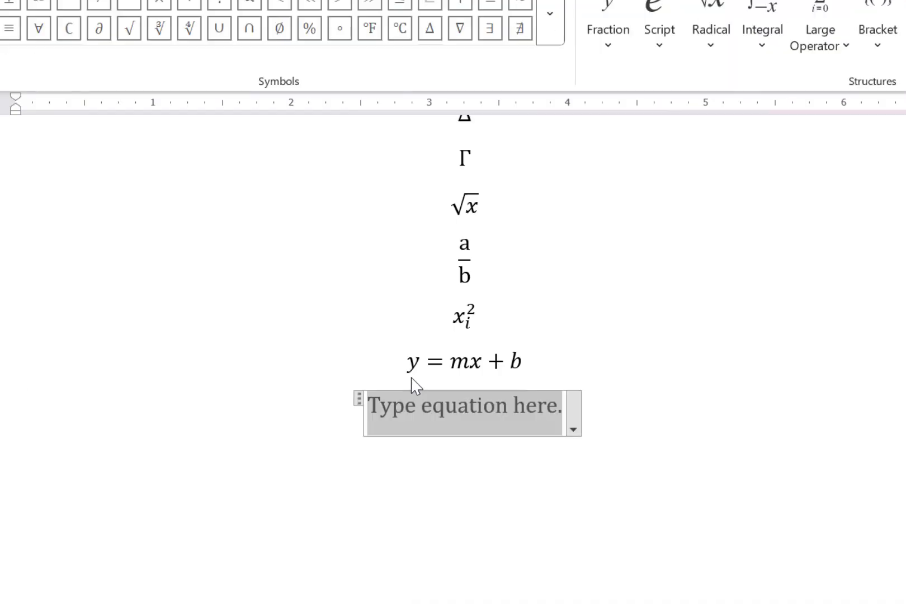
type("m ")
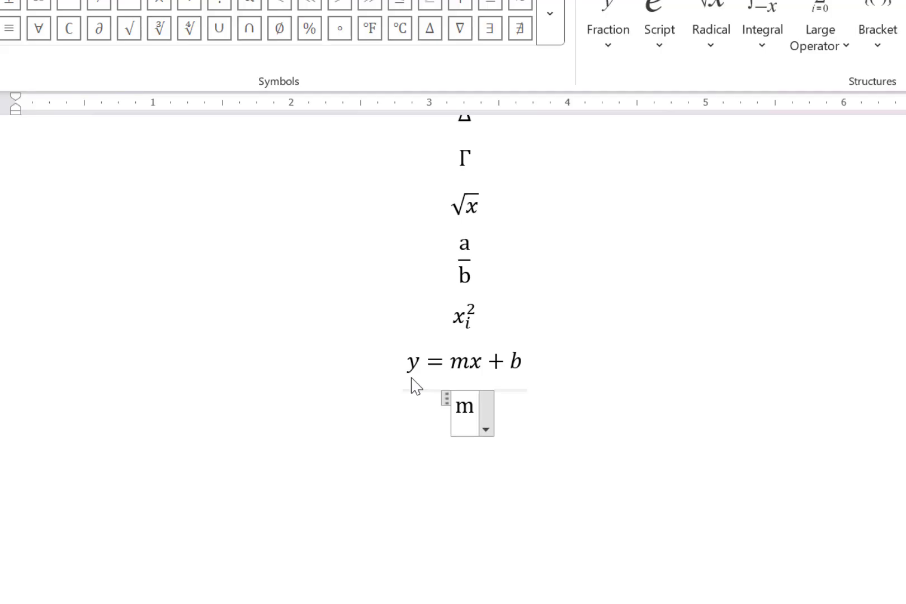
type("=")
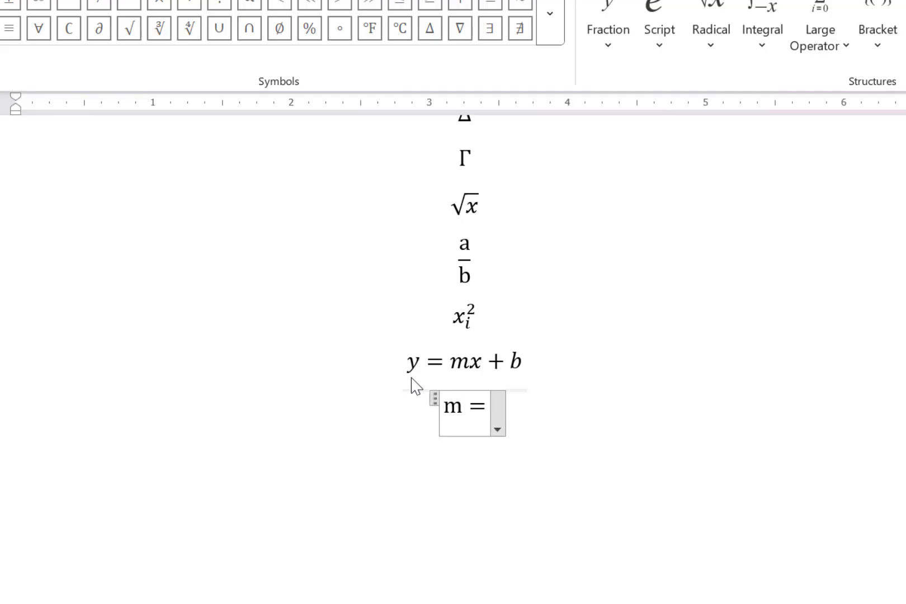
type("\\")
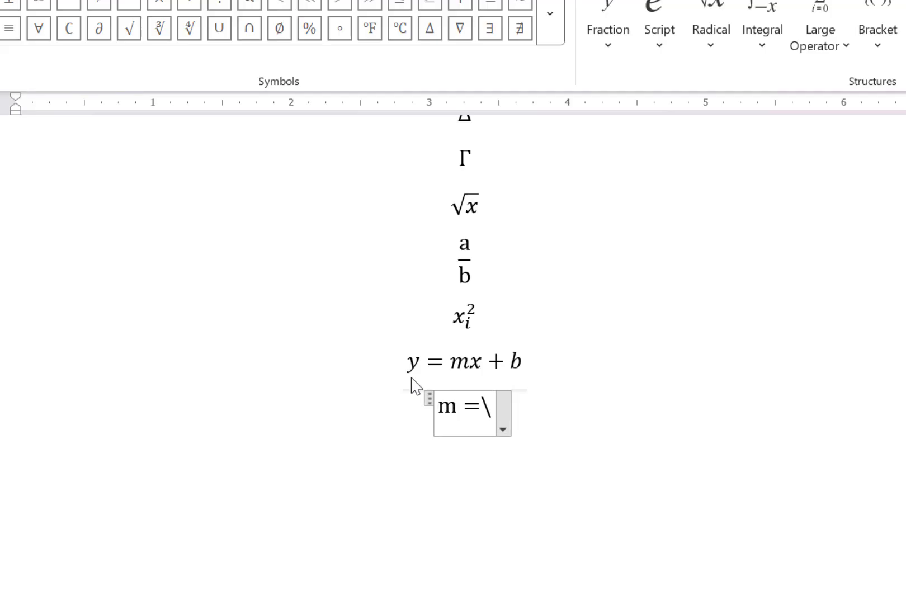
type("frac{")
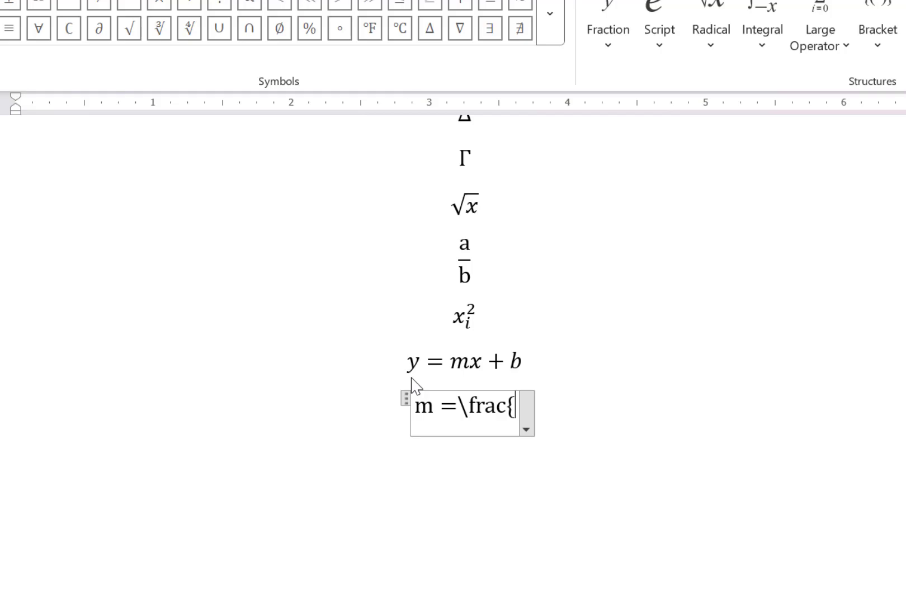
type("y")
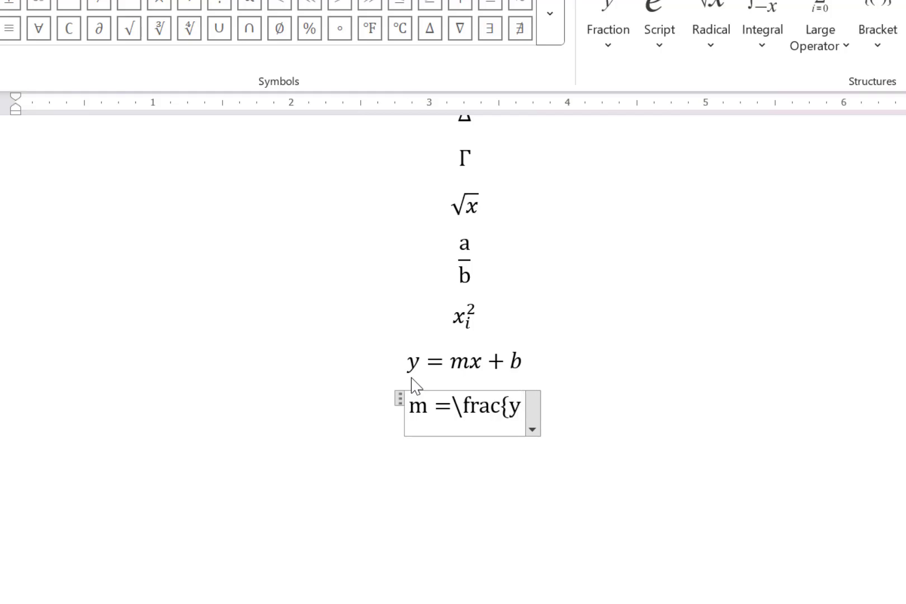
type("_2")
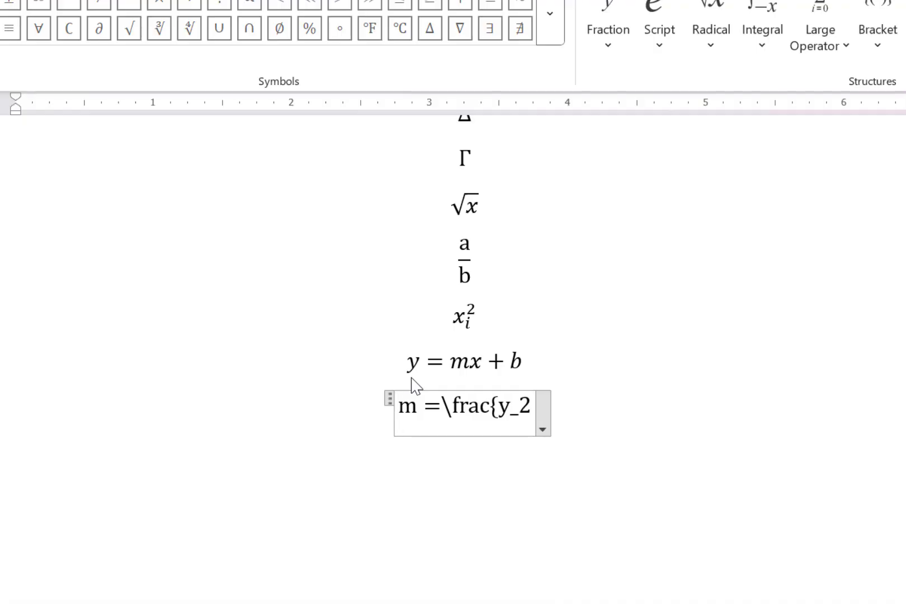
type("-y")
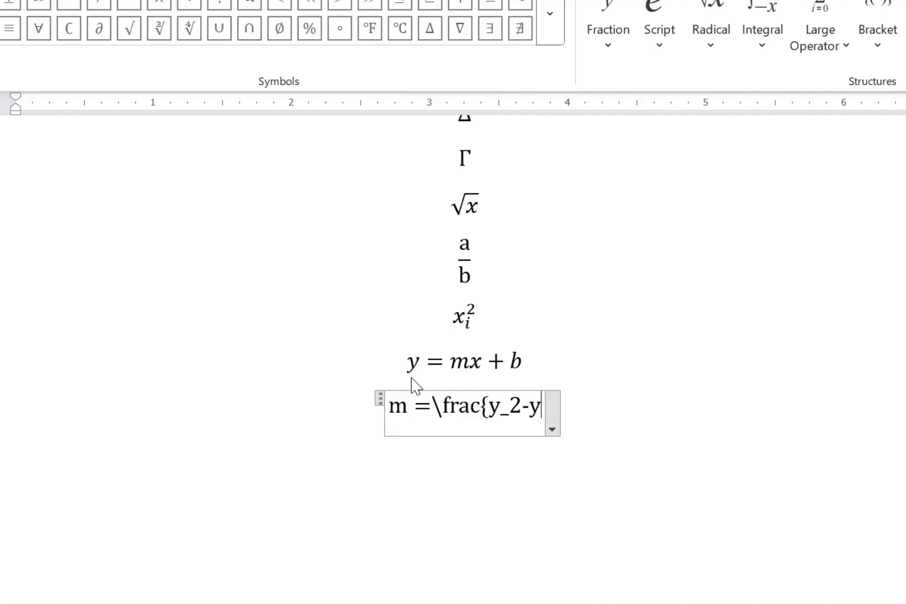
type("_")
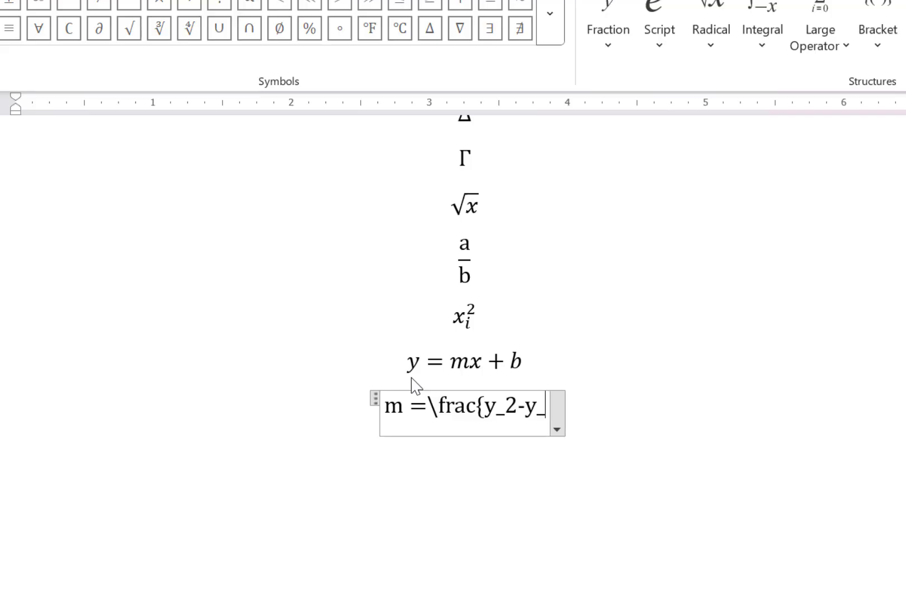
type("1}")
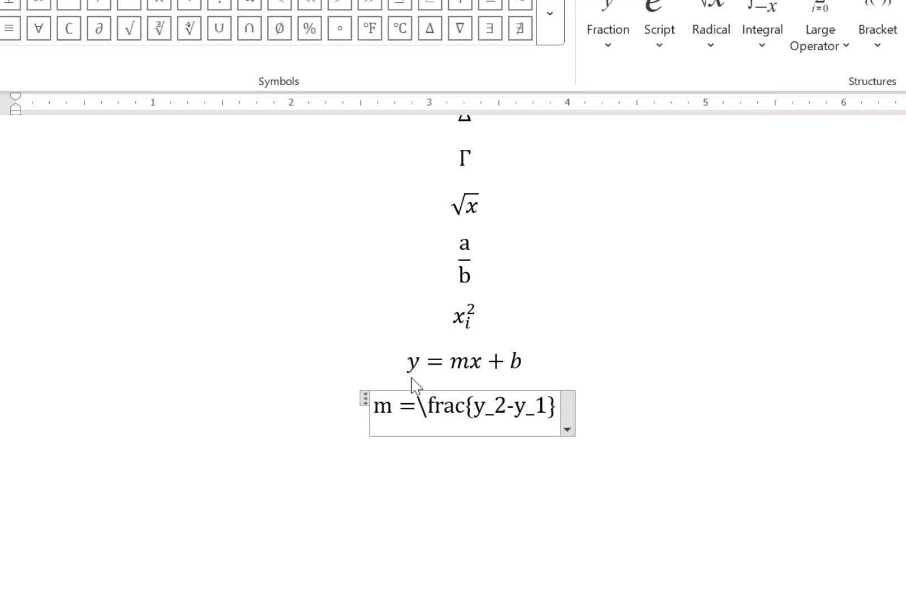
Complete the slope formula with the denominator code {x_2-x_1} and render the equation
type("{")
type("x")
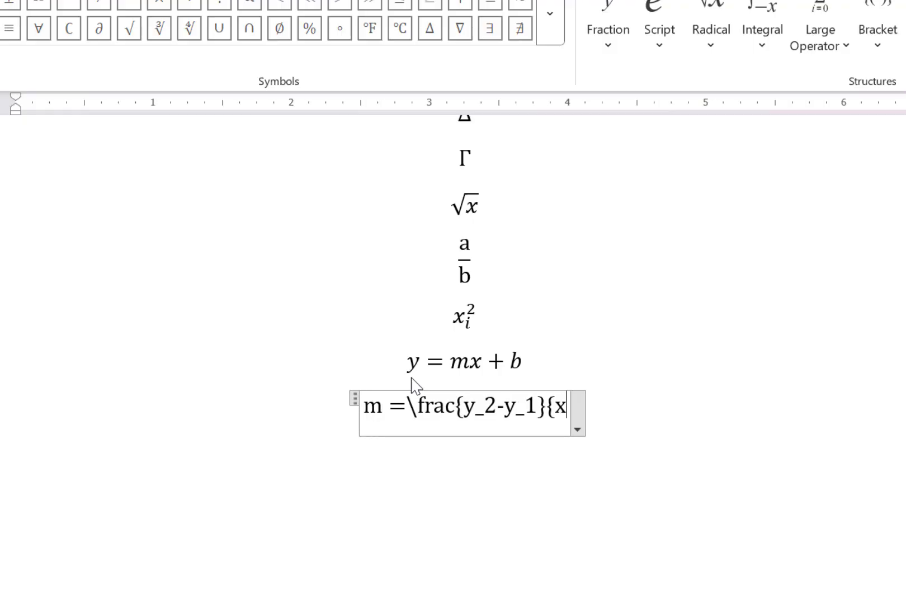
type("_2-")
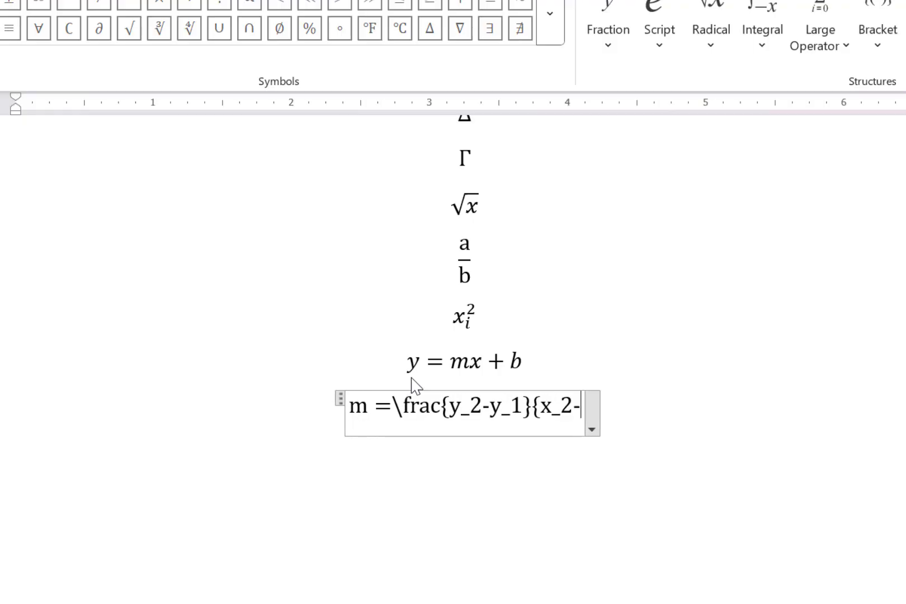
type("x_")
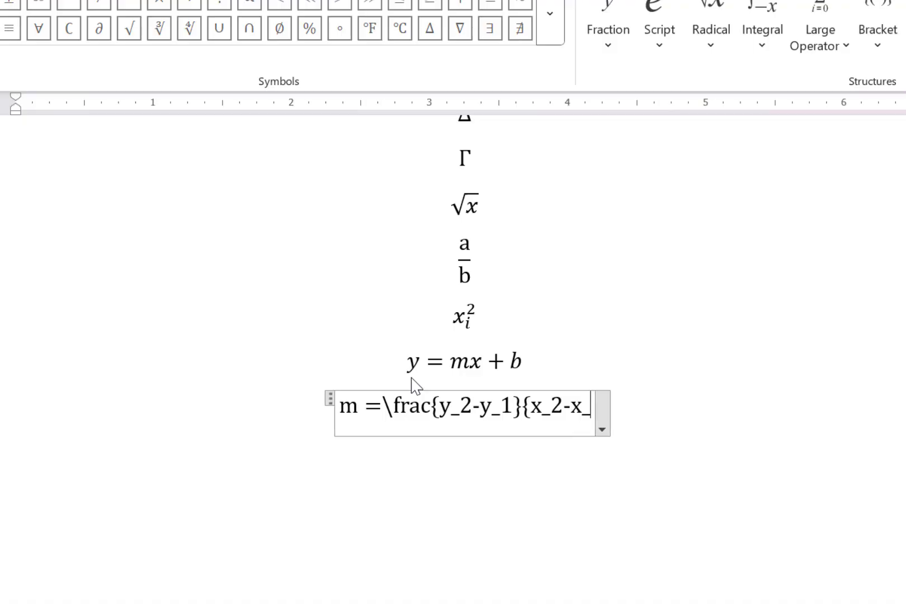
type("1}")
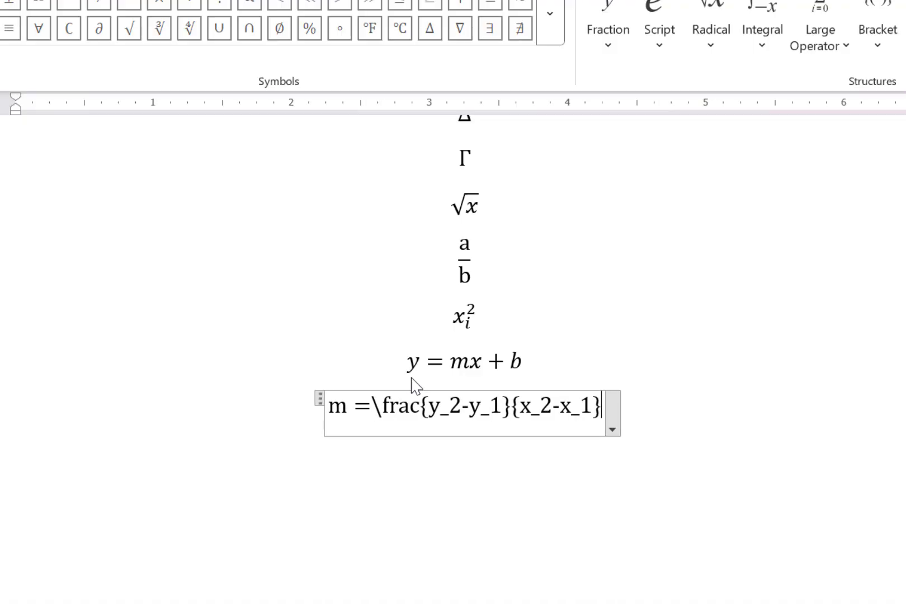
key("Return")
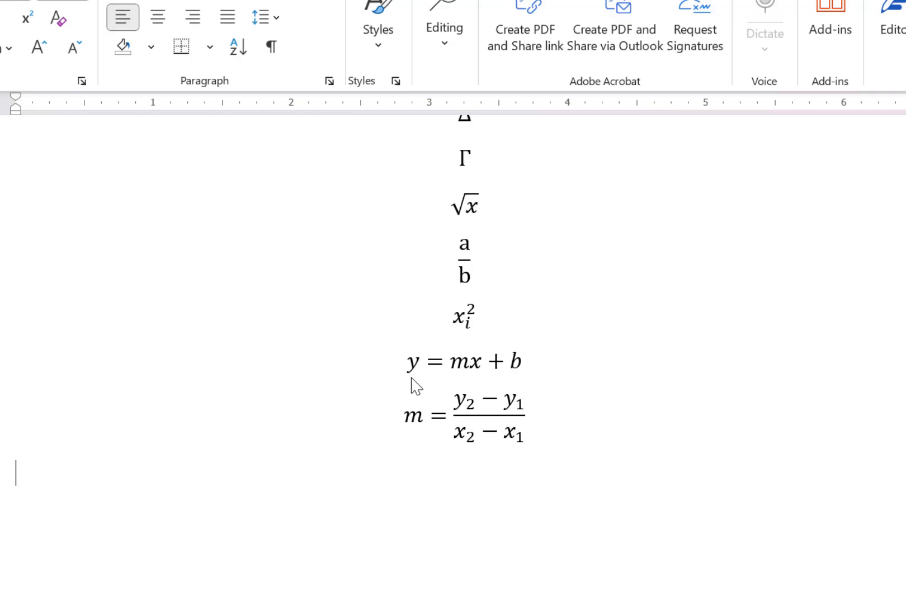
Add a new equation below the slope formula with the fraction code \frac{dx}{dy} and render it
key("alt+equal")
type("\\")
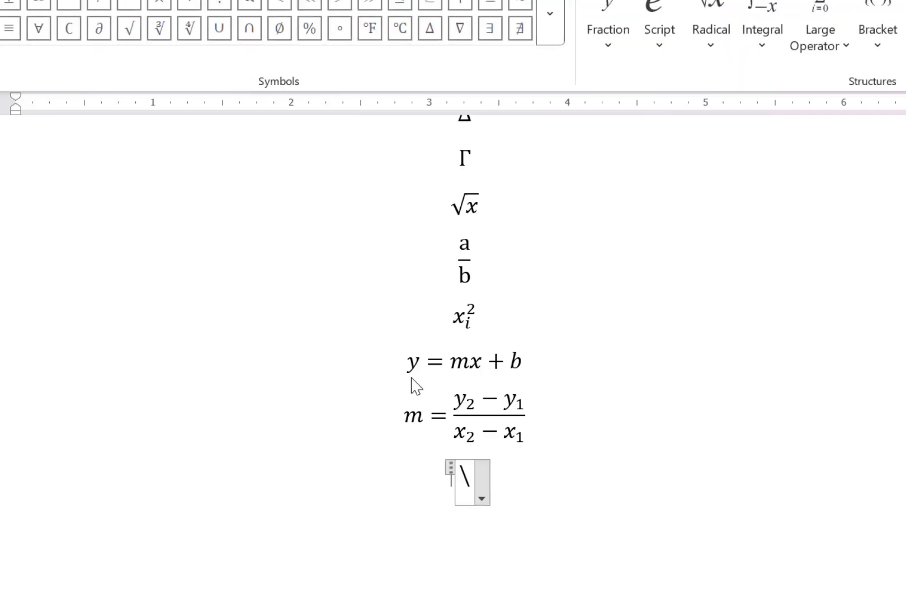
type("frac{")
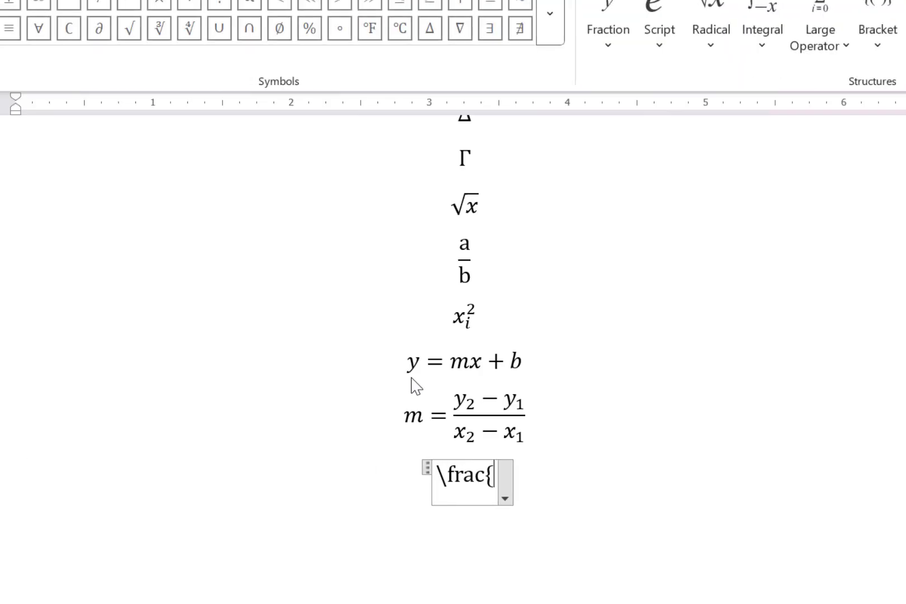
type("dx}")
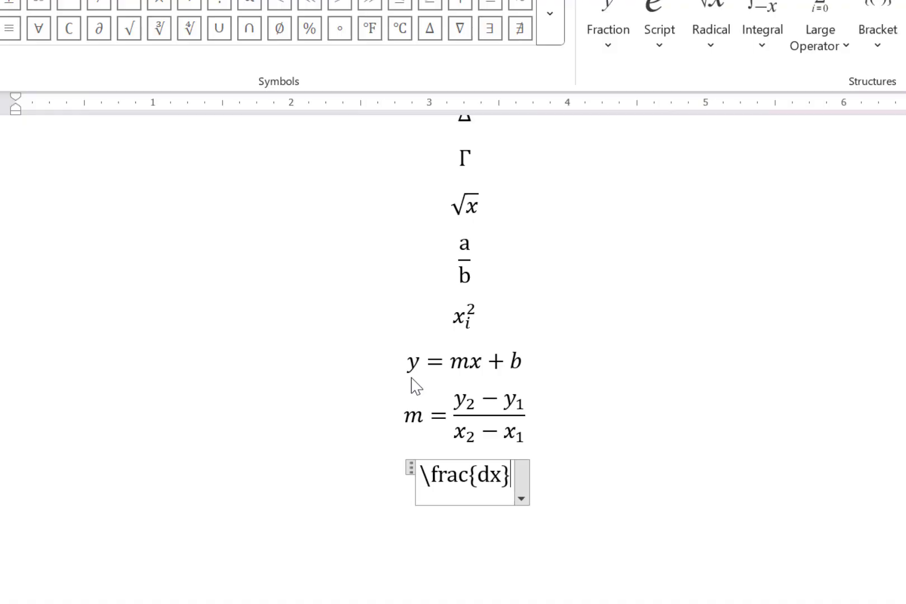
type("{d")
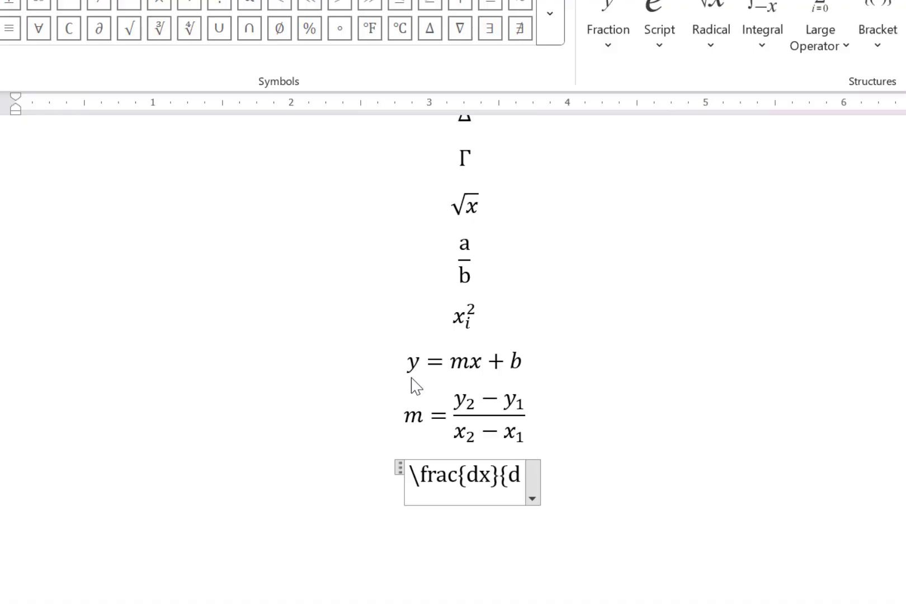
type("y}")
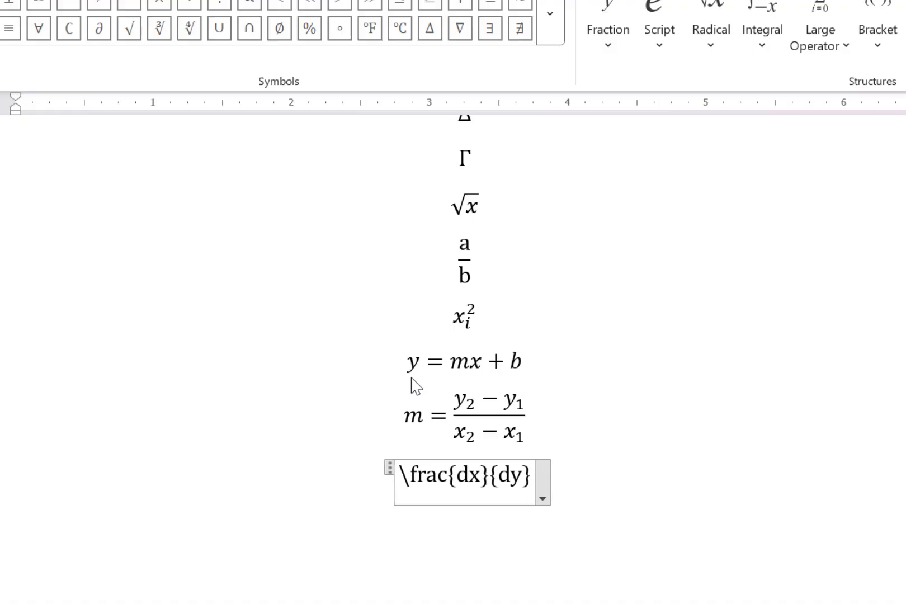
key("Return")
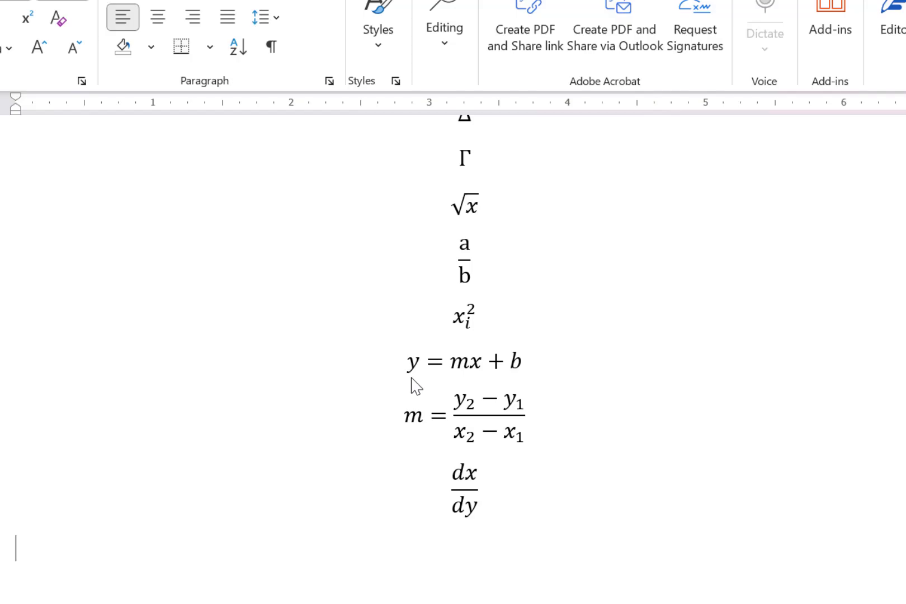
Start a new equation below the dx over dy fraction with the summation code and its lower limit, \sum_{n = 1}
key("alt+equal")
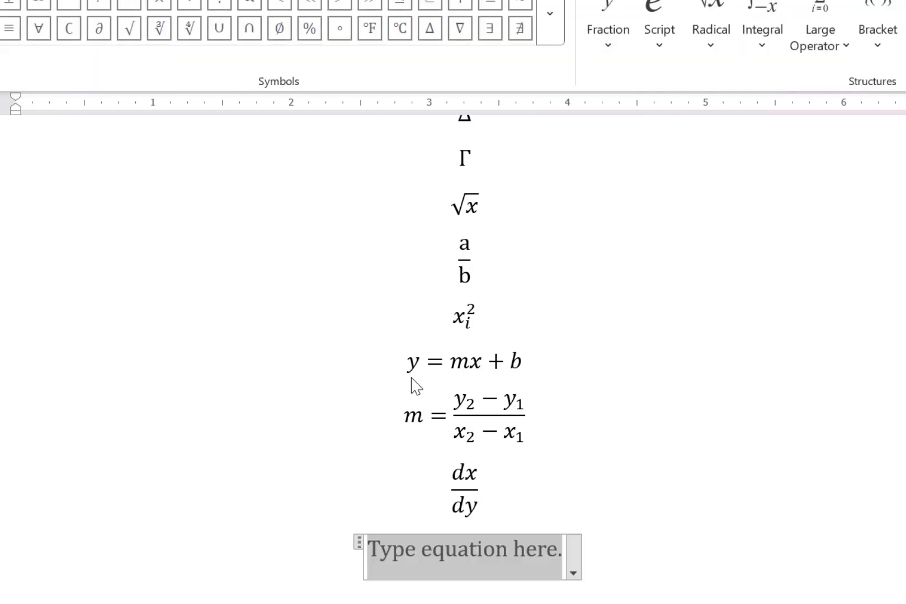
type("\\su")
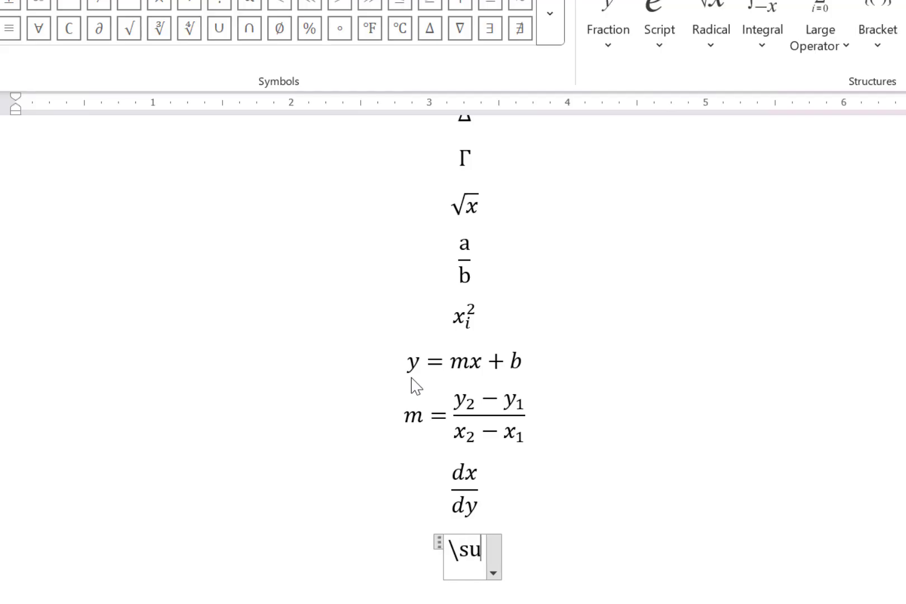
type("m")
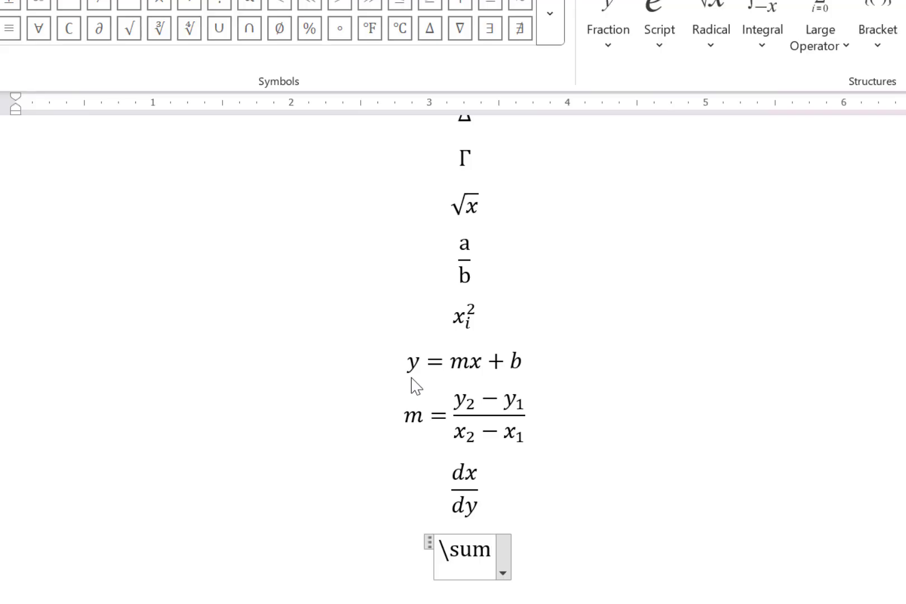
type("_")
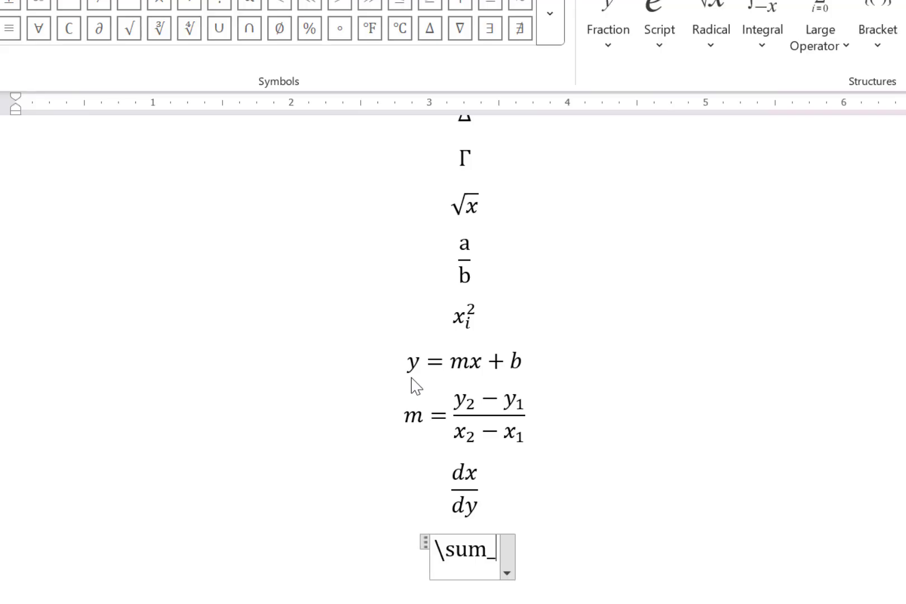
type("{")
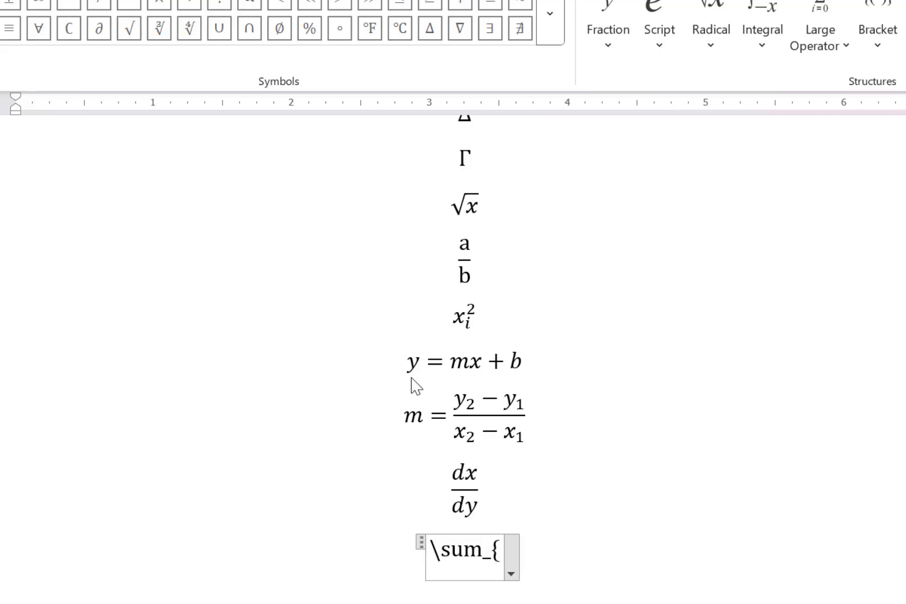
type("n = 1")
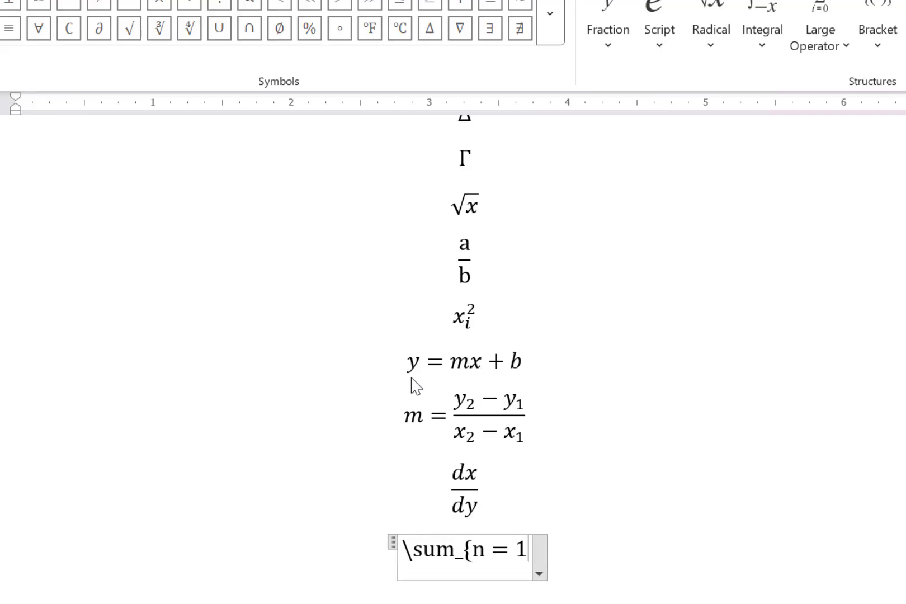
type("}")
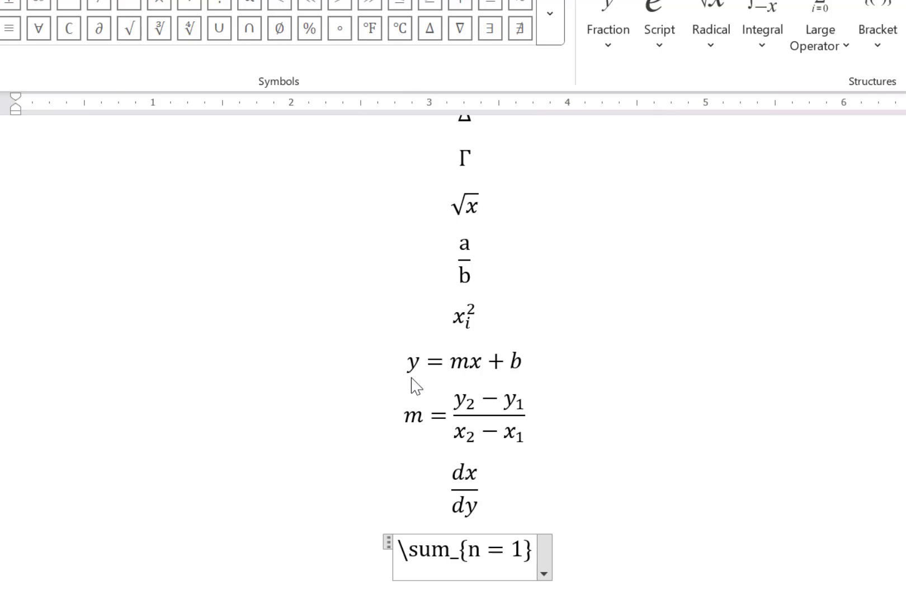
Complete the summation code with the upper limit ^{\infty} and the term x^n, and render the equation
type("^")
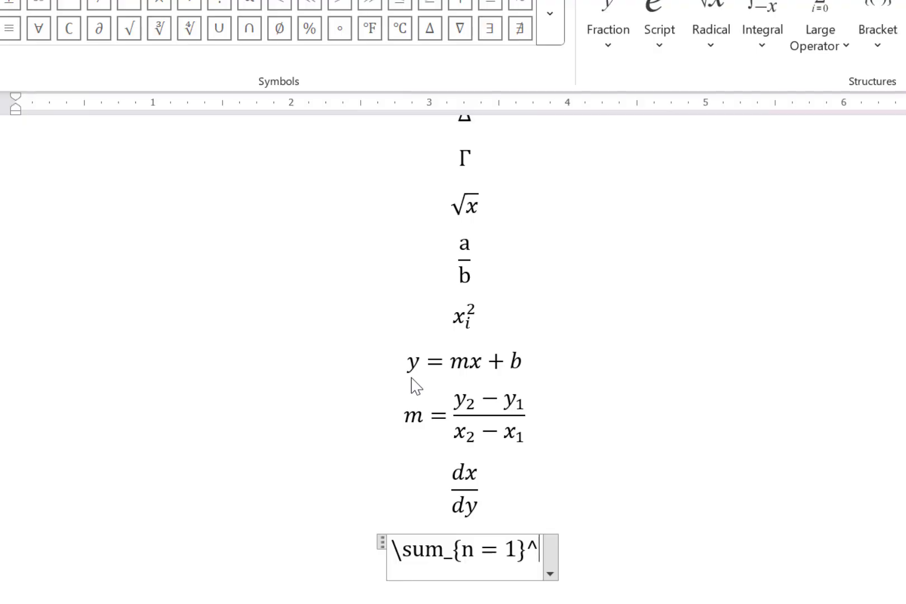
type("{")
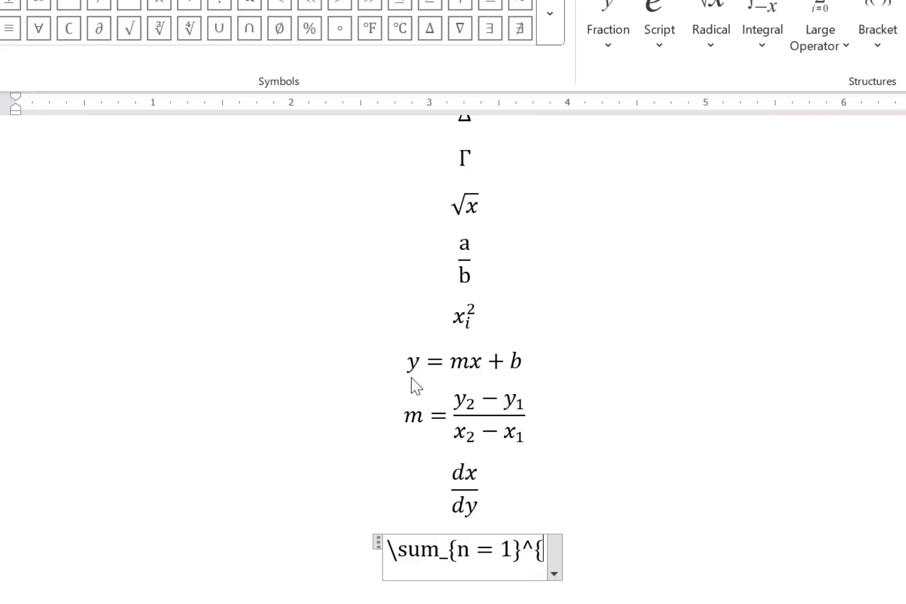
type("\\")
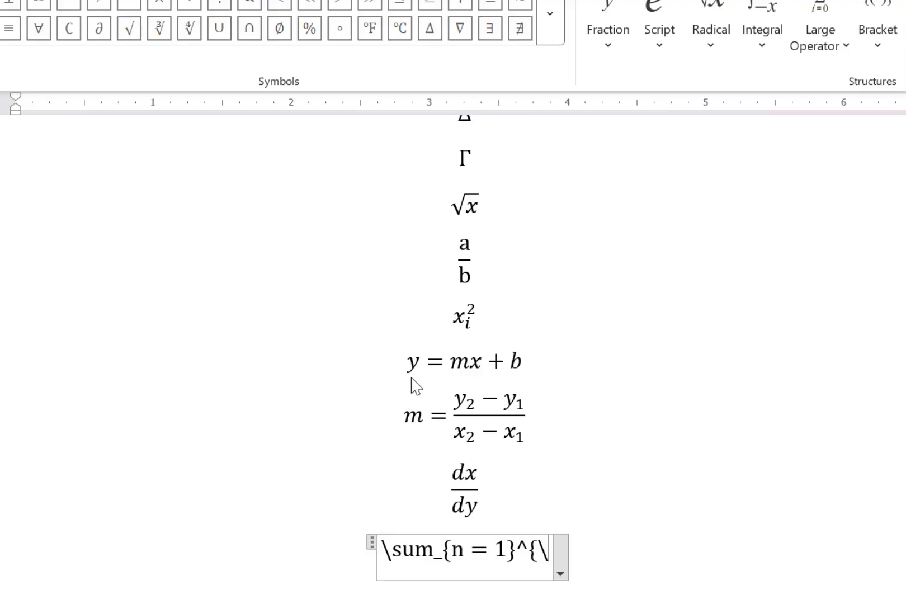
type("inft")
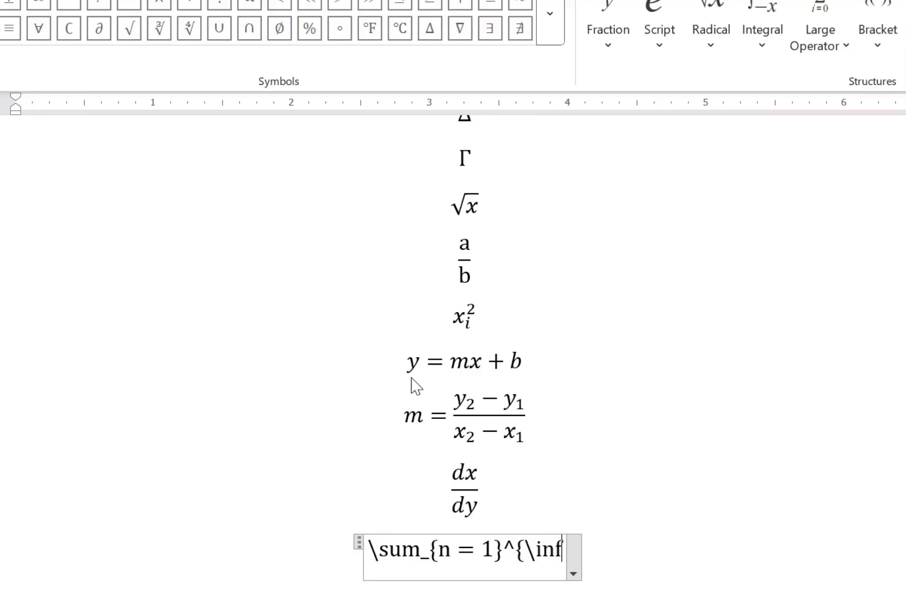
type("y}")
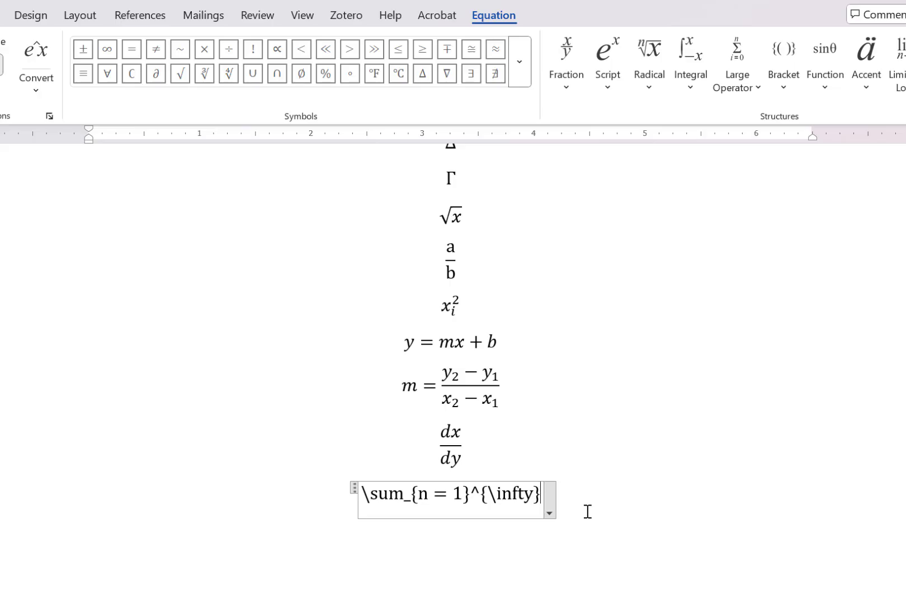
type("x")
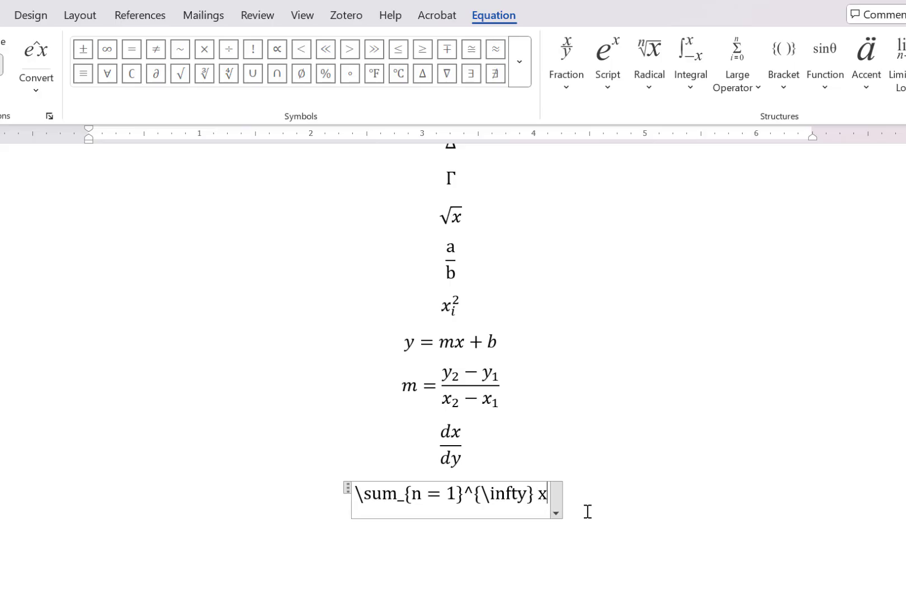
type("^n")
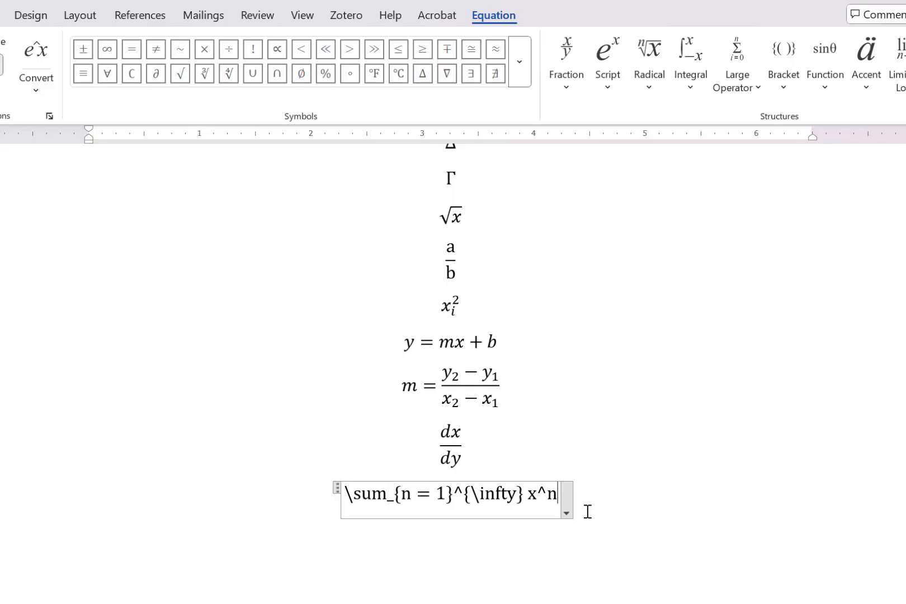
left_click(525, 497)
key("Return")
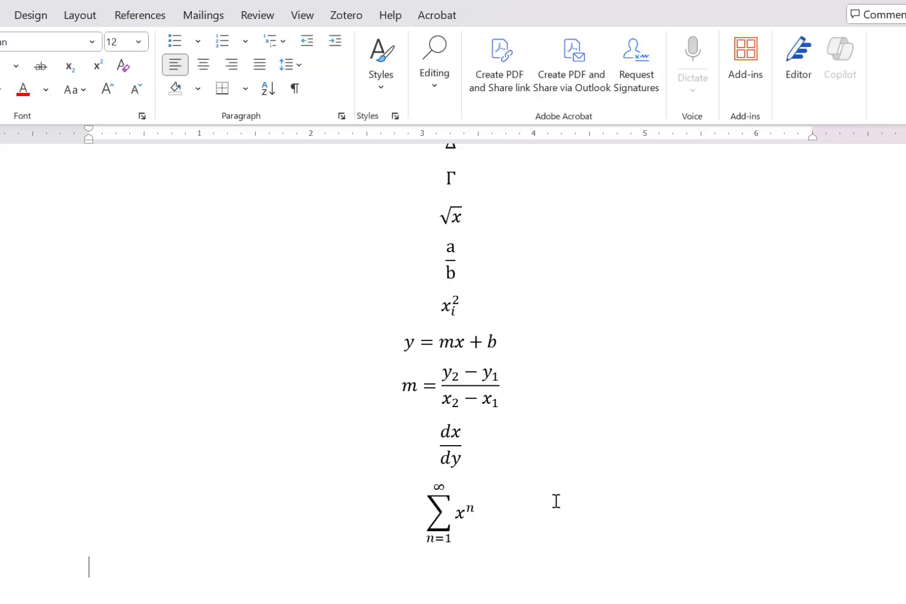
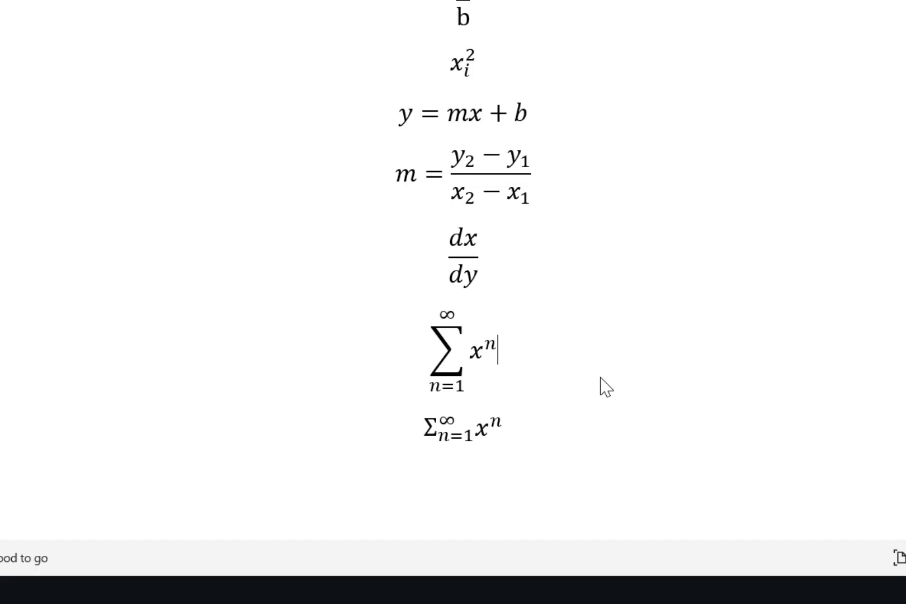
Add a new equation below the two summations with the definite integral code \int_0^1 x^2 dx and render it
scroll(463, 388, "down", 3)
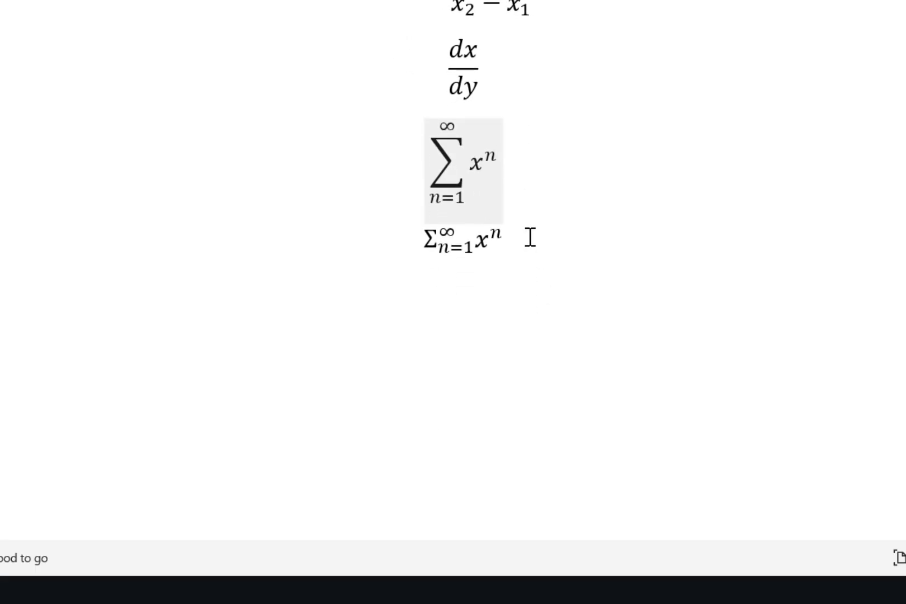
key("alt+equal")
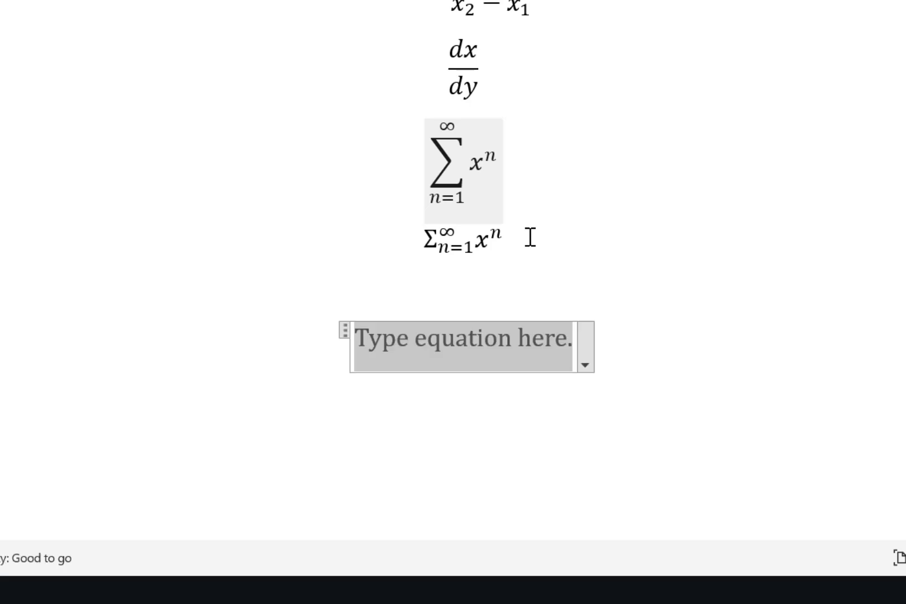
type("\\int")
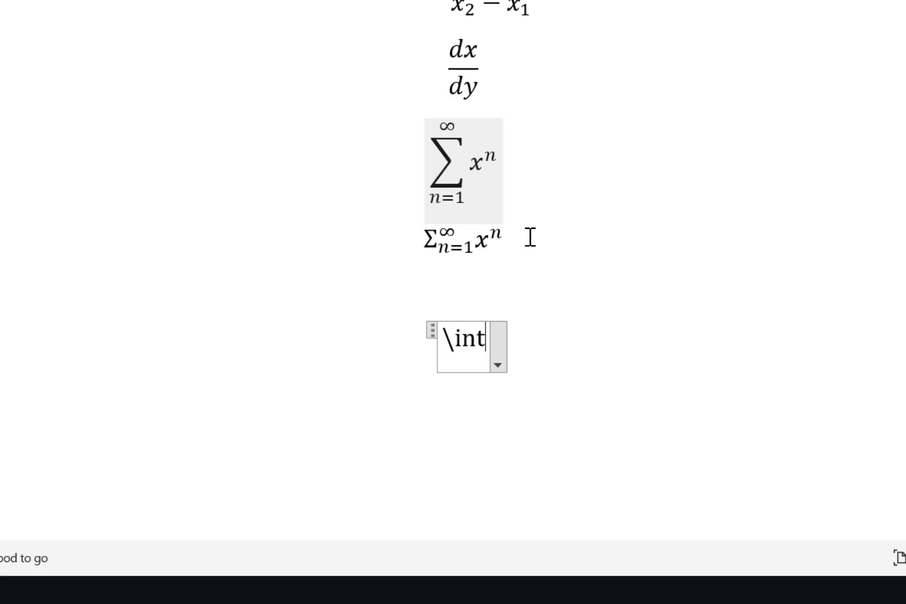
type("_")
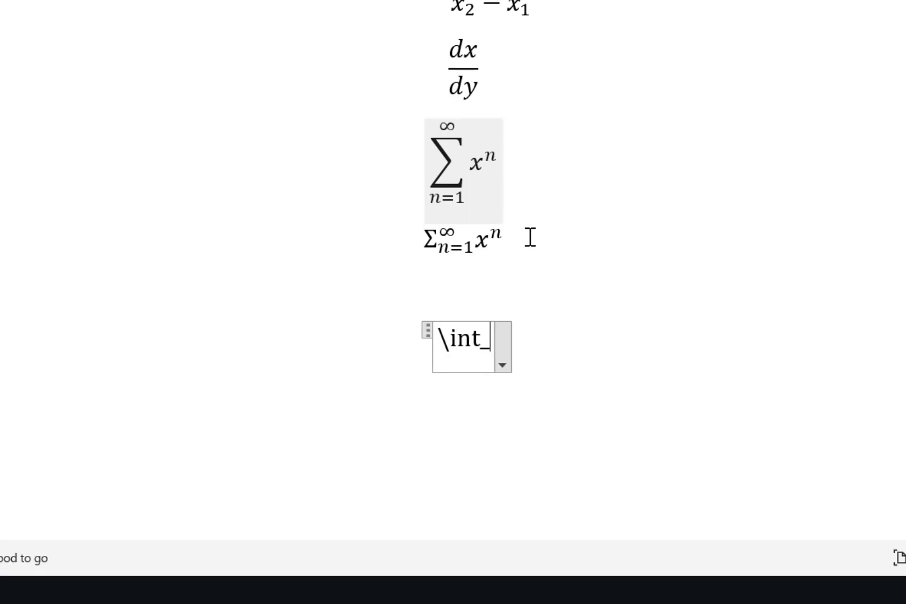
type("0^1")
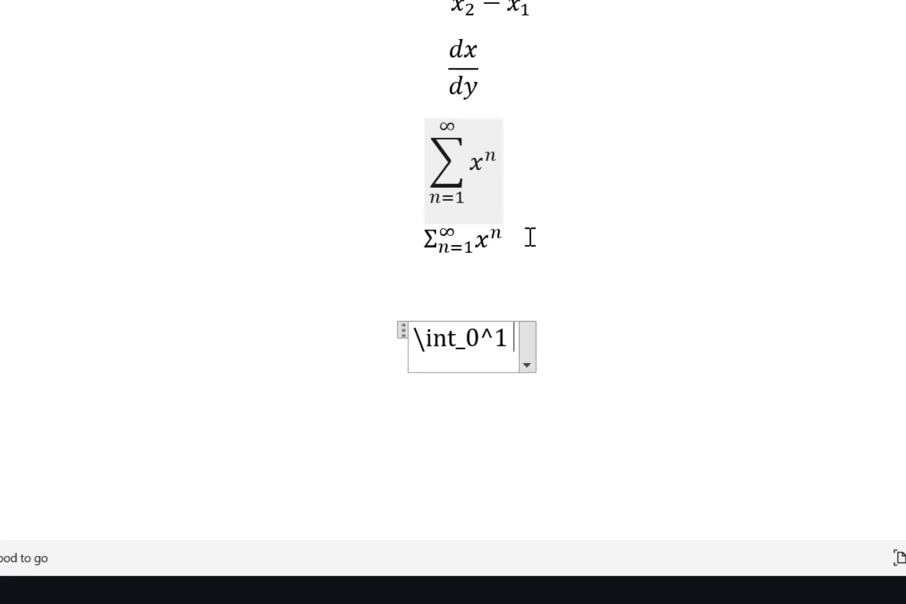
type(" x")
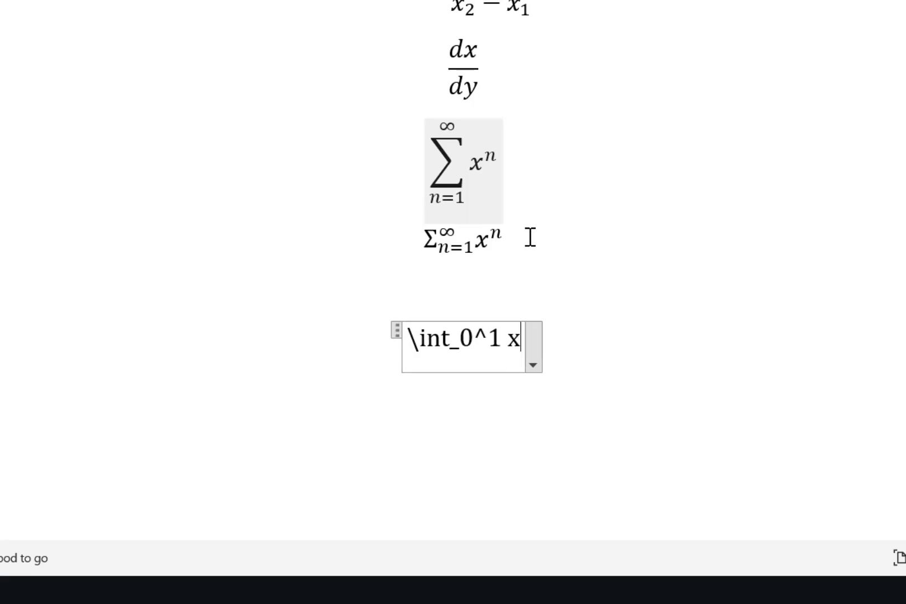
type("^2")
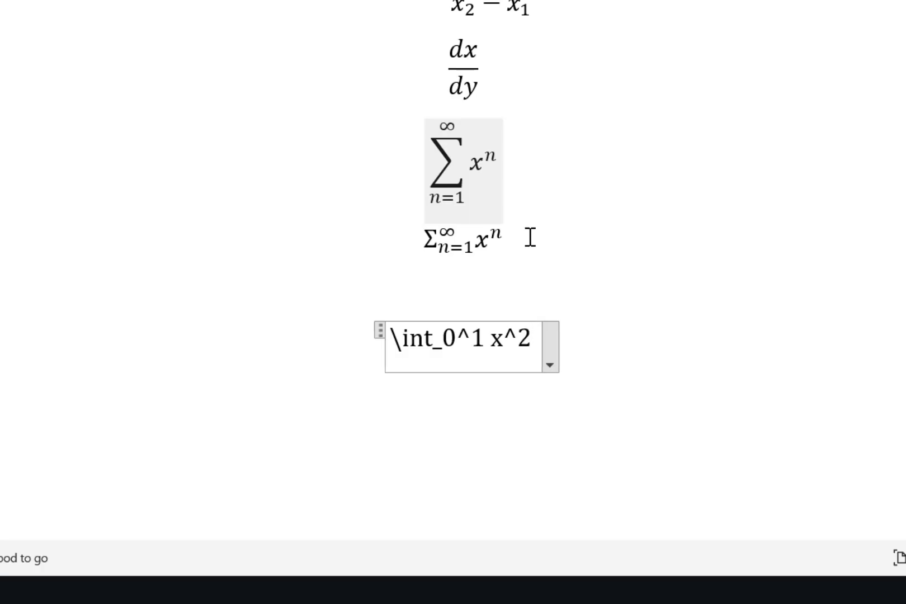
type(" dx")
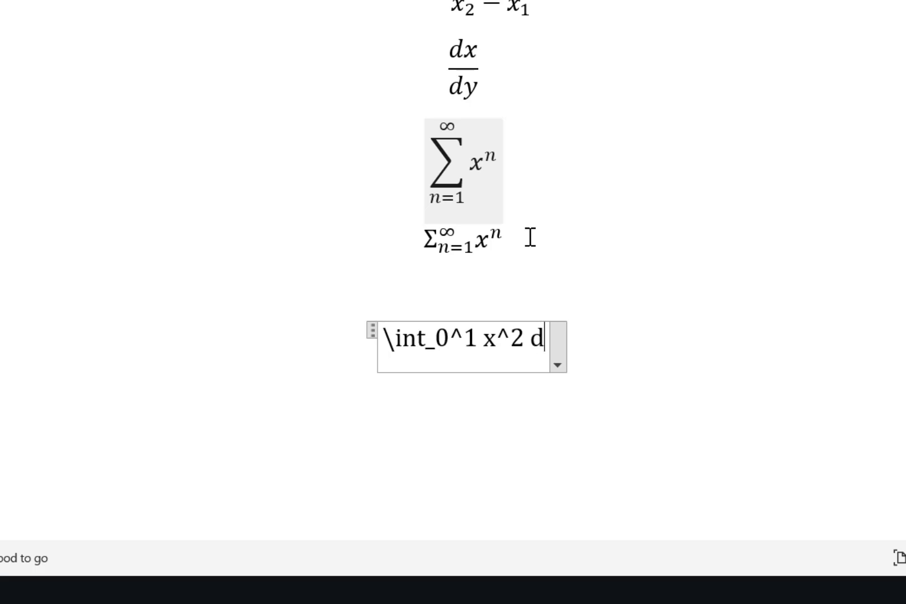
key("Return")
Add a new equation below the single definite integral with the double integral code \iint_A f(x, y) dx dy and render it
scroll(530, 237, "down", 4)
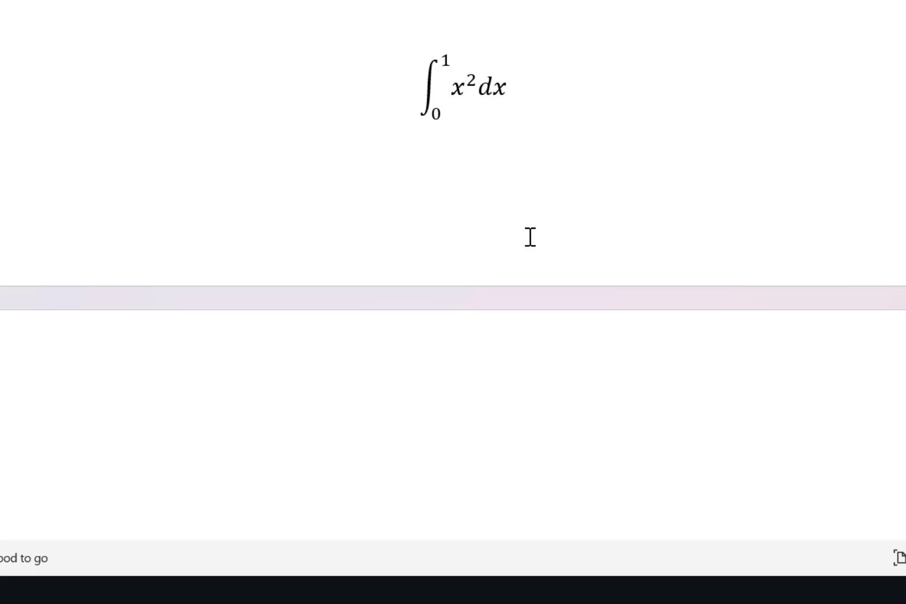
key("alt+equal")
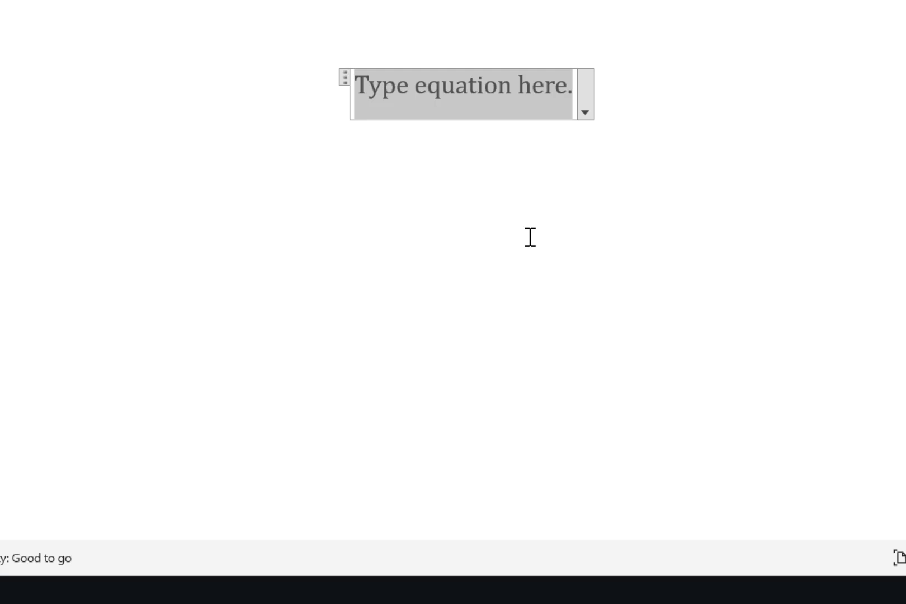
type("\\")
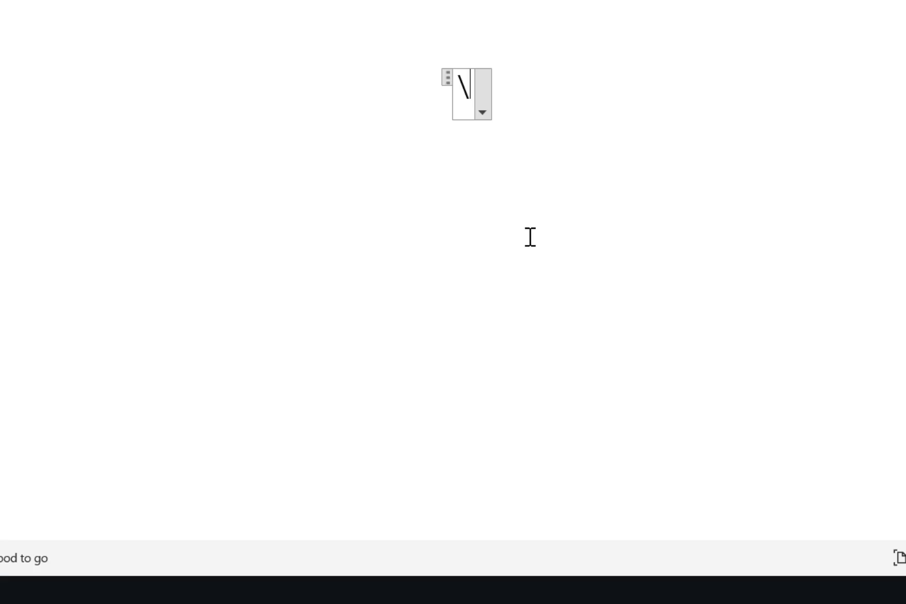
type("iint")
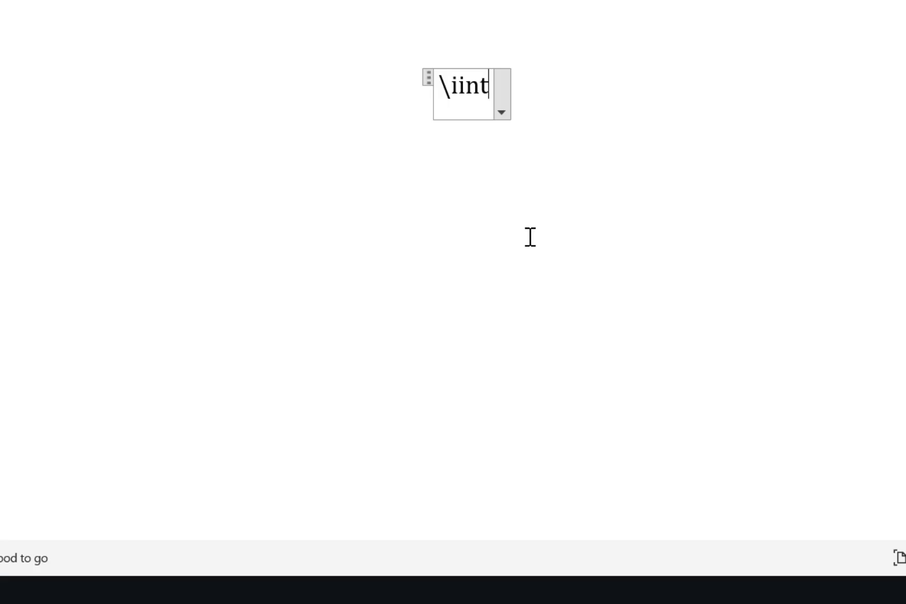
type("_A")
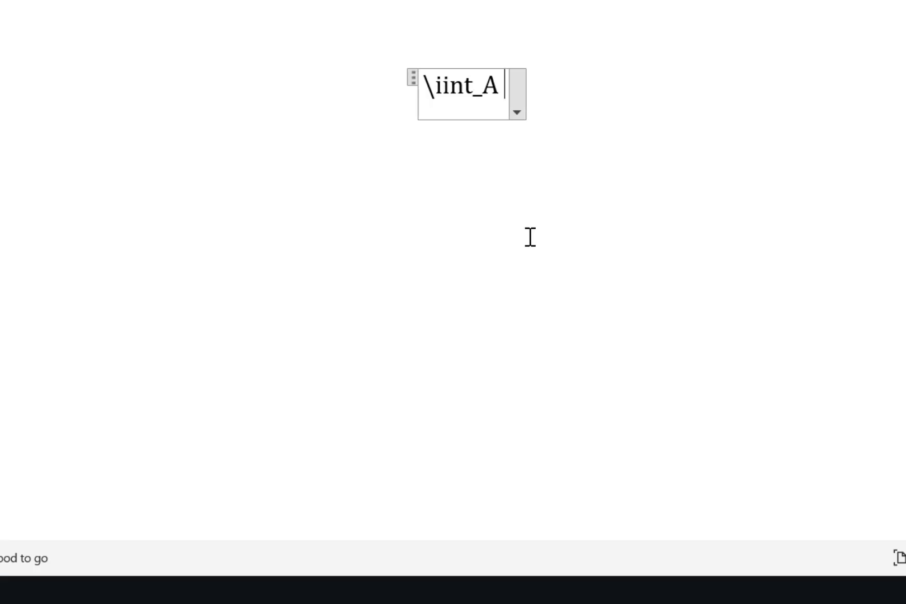
type(" f(x")
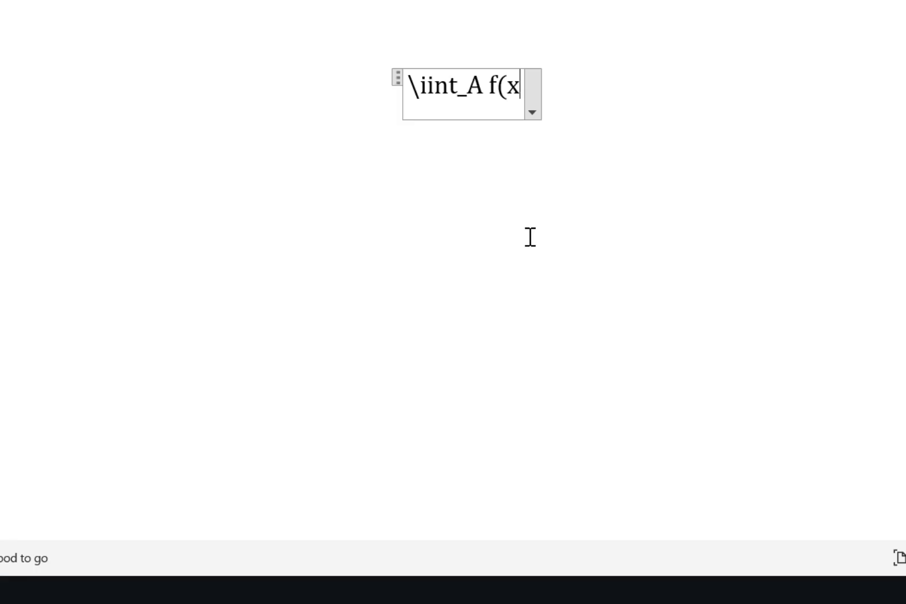
type(", y")
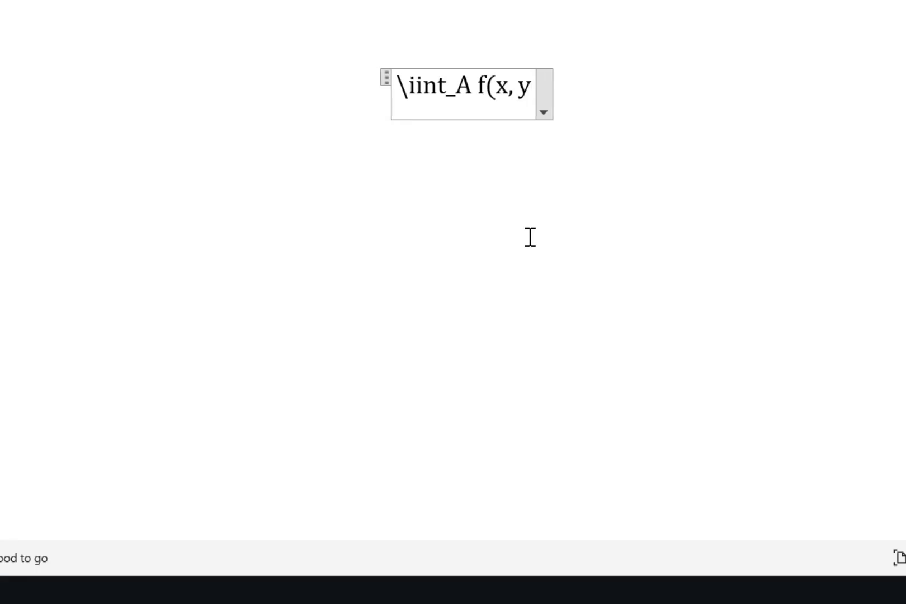
type(")")
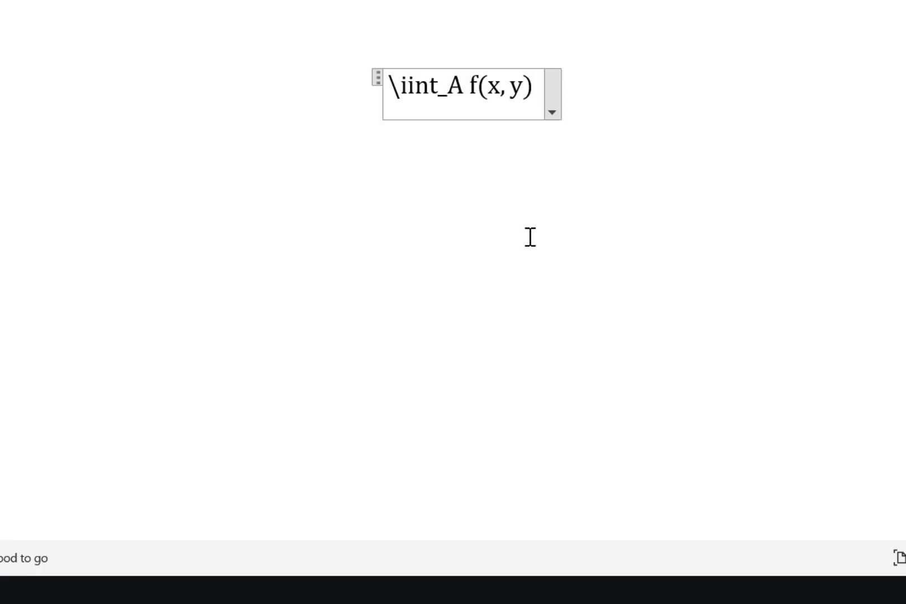
type(" dx")
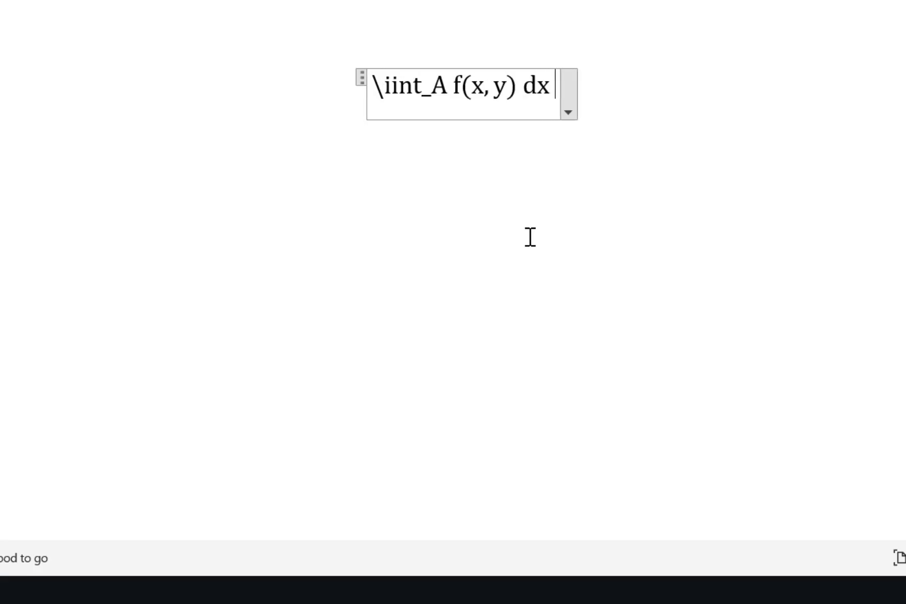
type(" dy")
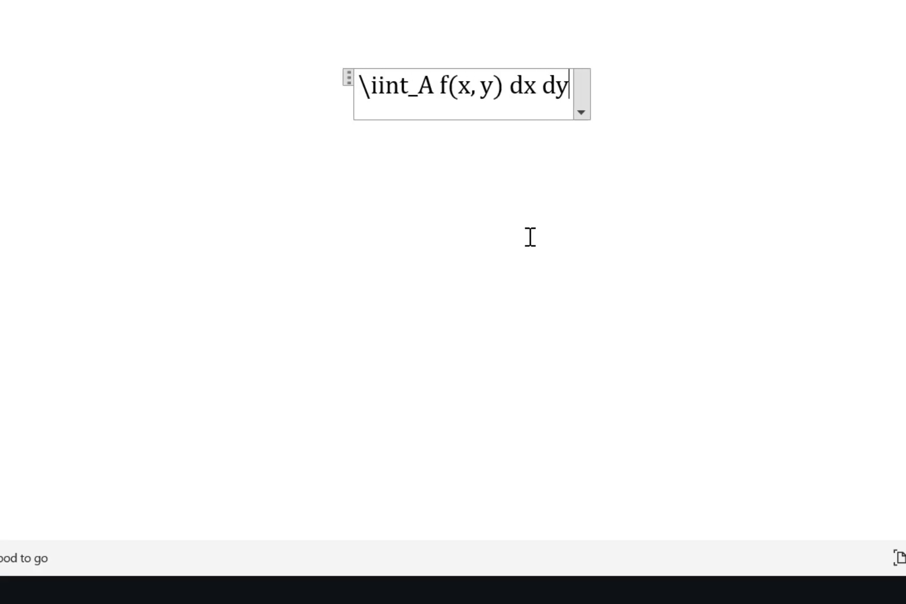
key("Return")
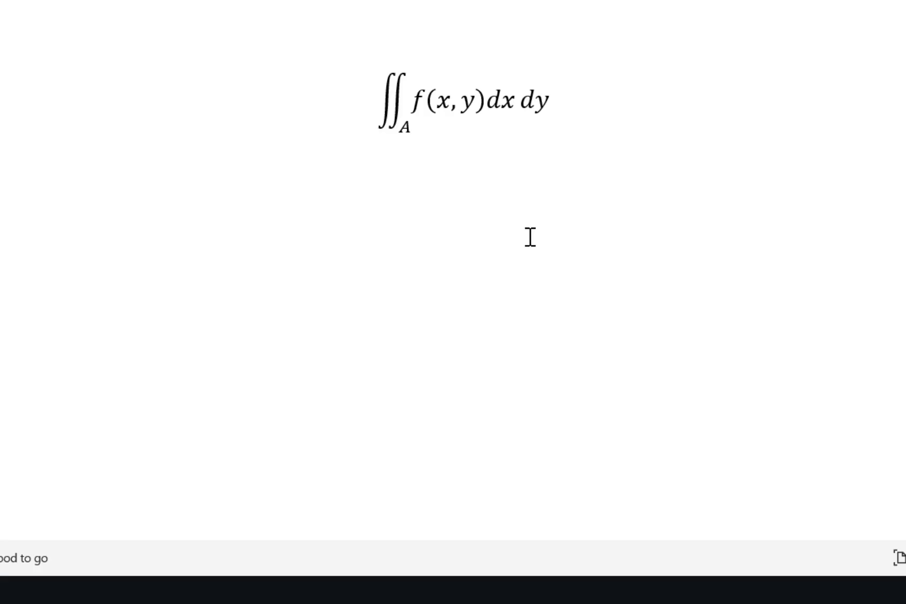
Add a new equation below the double integral over A with the iterated integral code \int_0^1\int_0^\pi xy^2 dx dy and render it
key("alt+equal")
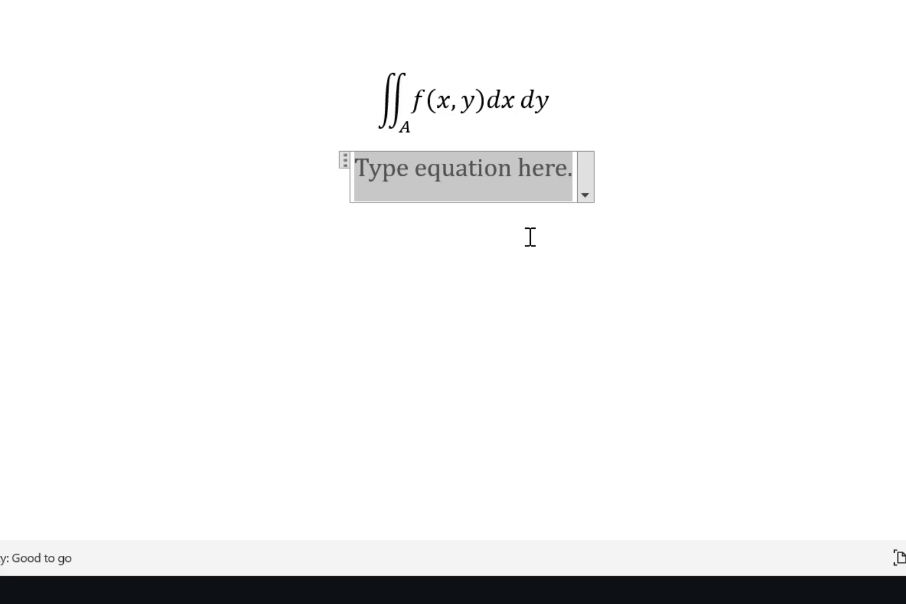
type("\\int_")
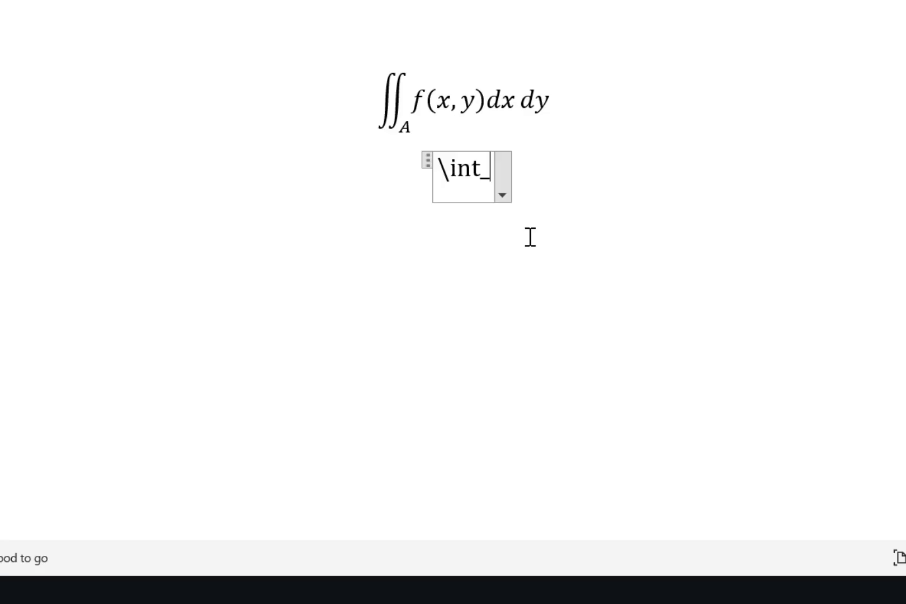
type("0^1")
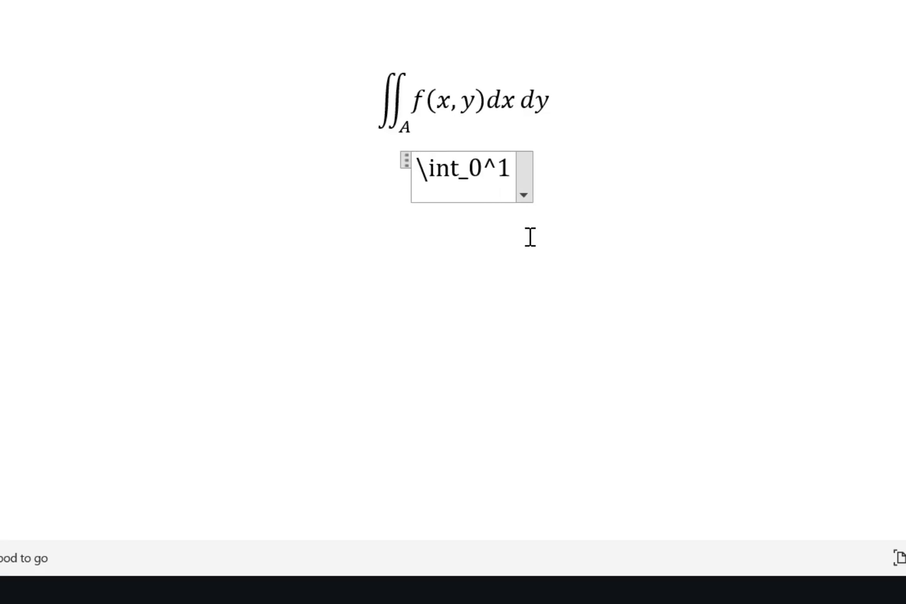
type("\\int")
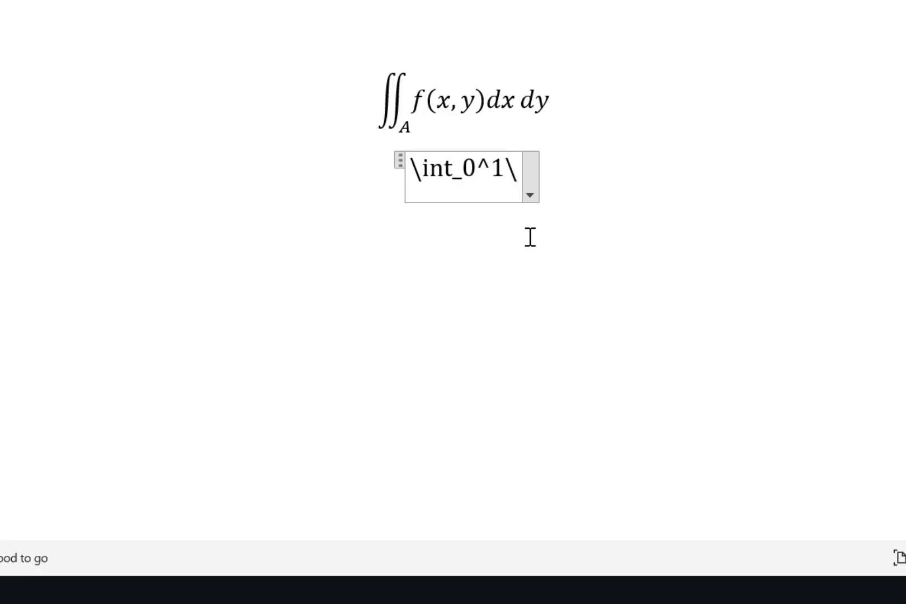
type("_")
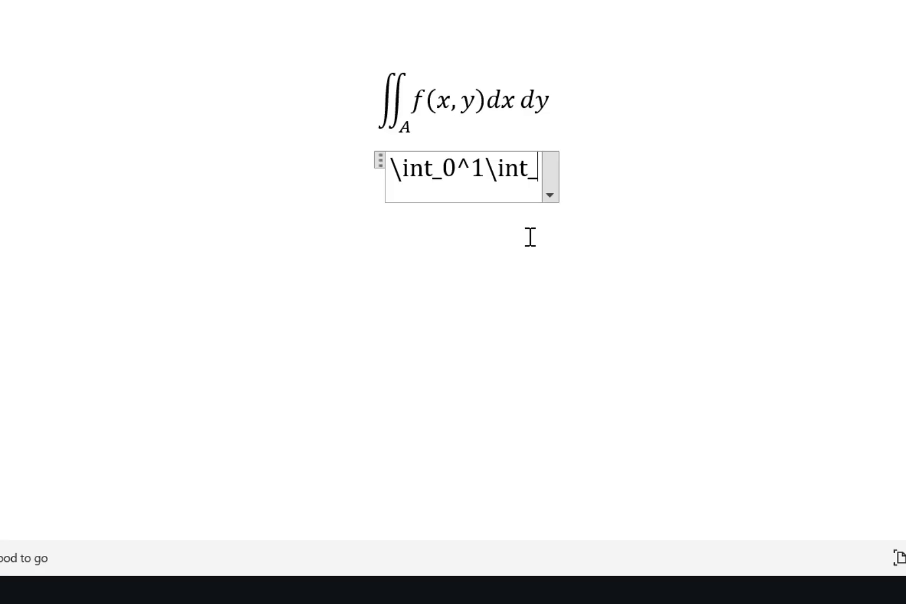
type("0^")
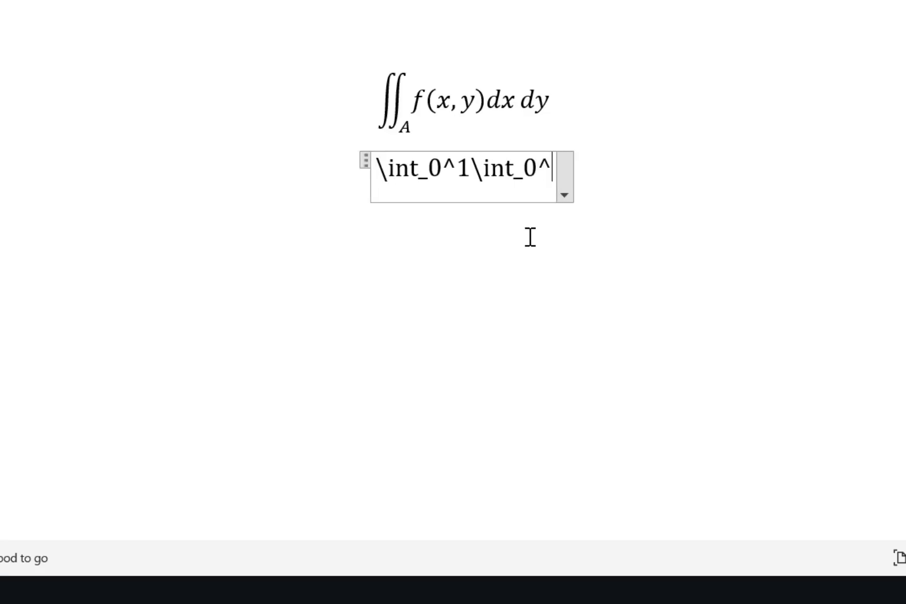
type("\\pi ")
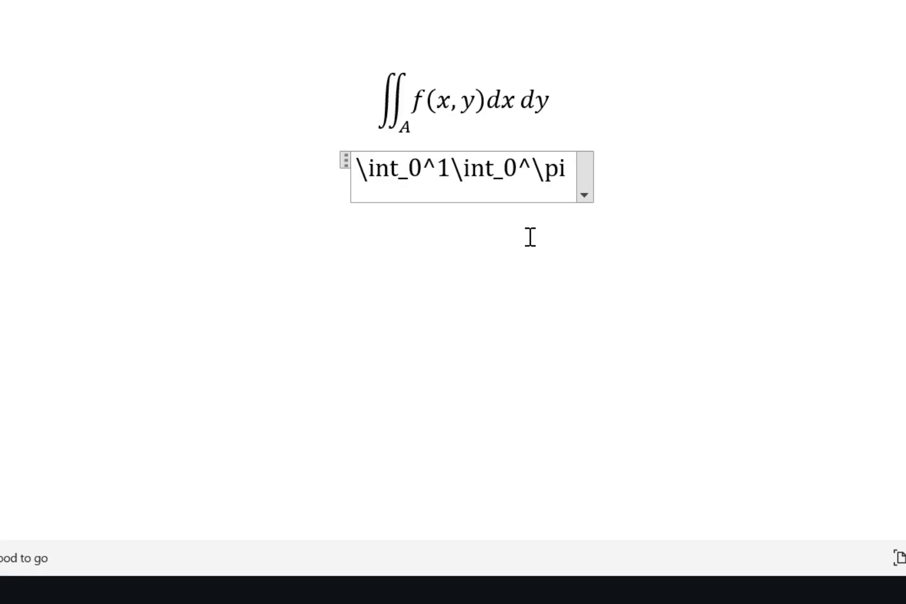
type("xy^")
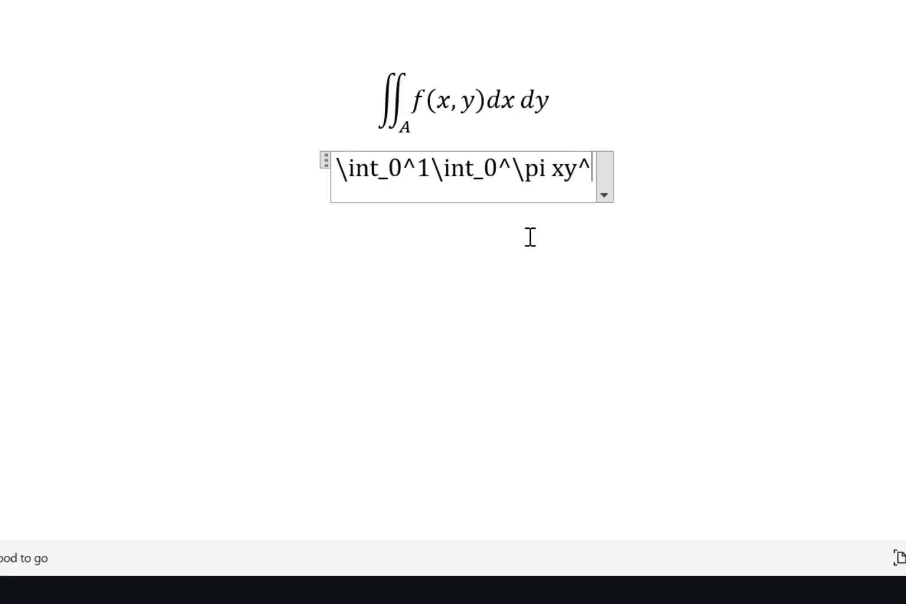
type("2 ")
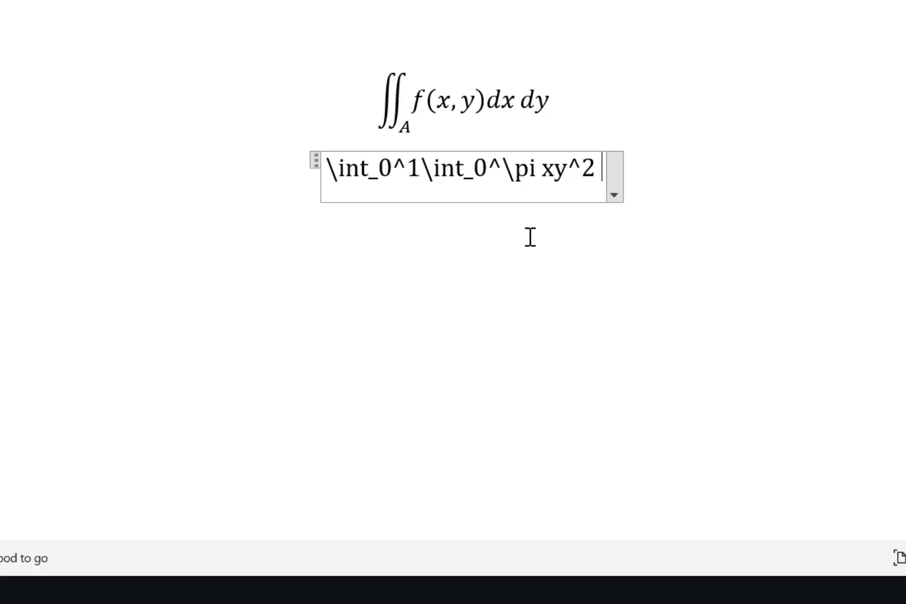
type("dx dy")
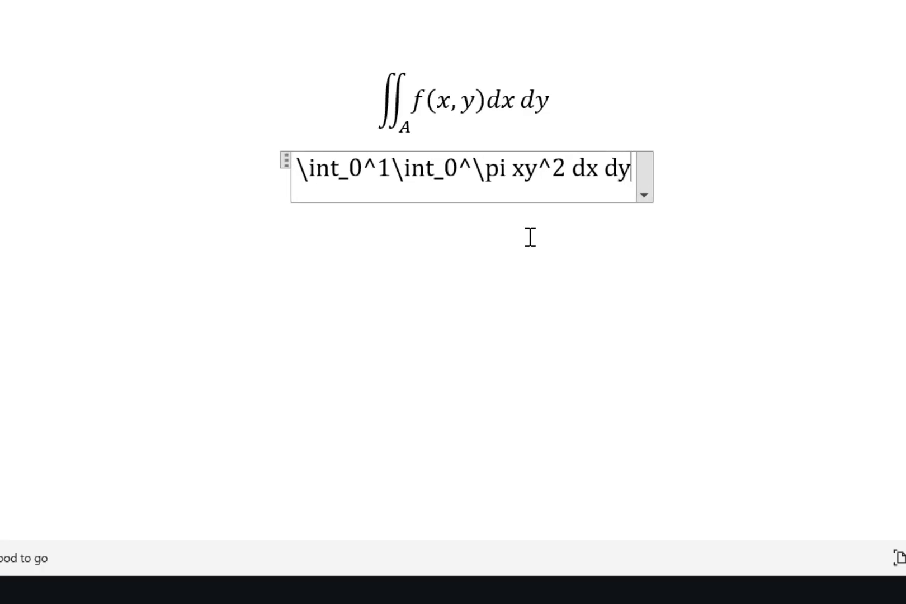
key("Return")
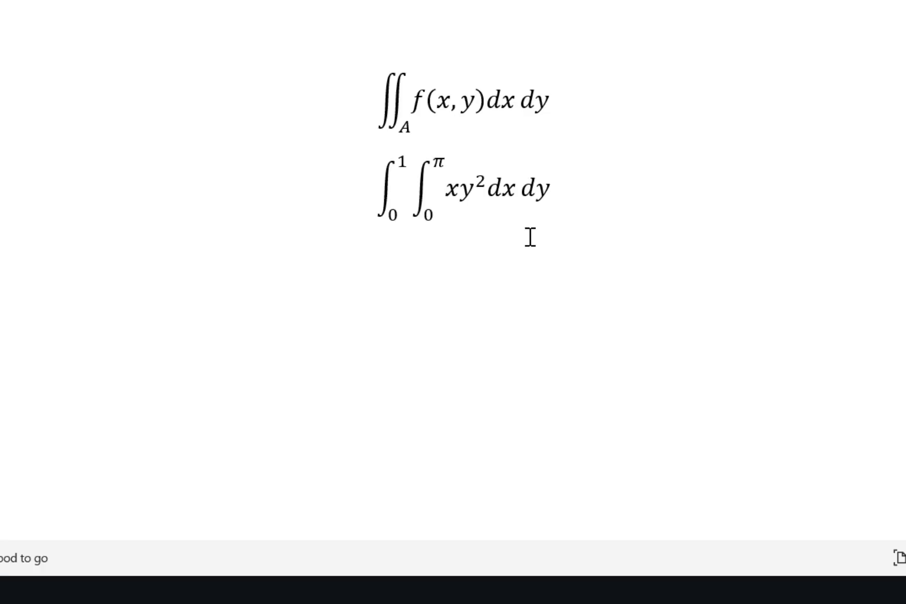